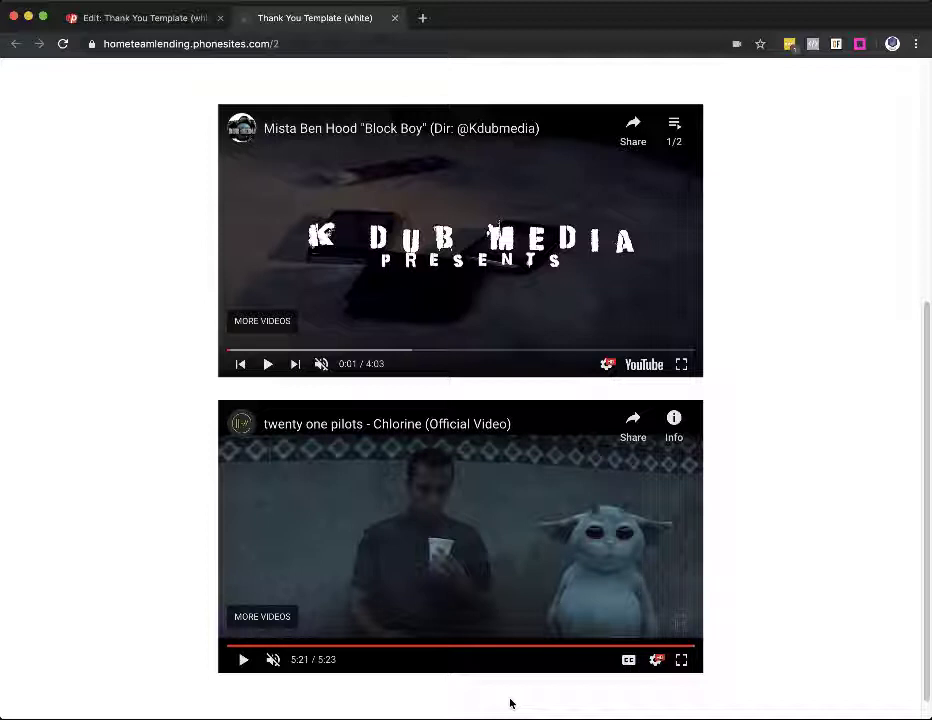
# Play the twenty one pilots Chlorine embed on the live thank-you page.
pyautogui.click(243, 660)
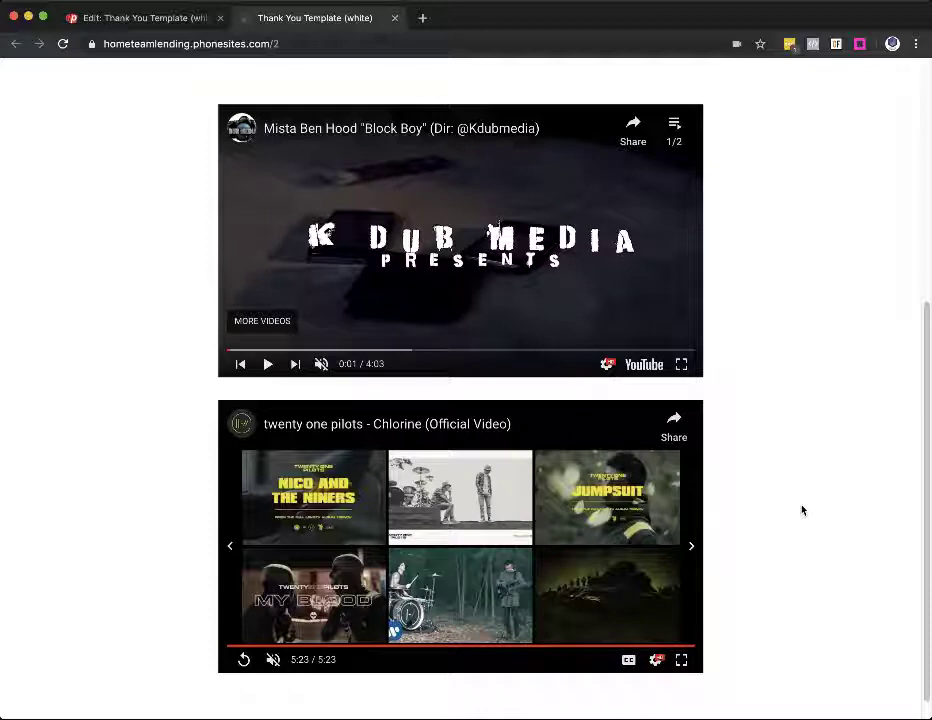
# Bring up the Chlorine embed's share panel again to reach its youtu.be link.
pyautogui.click(676, 422)
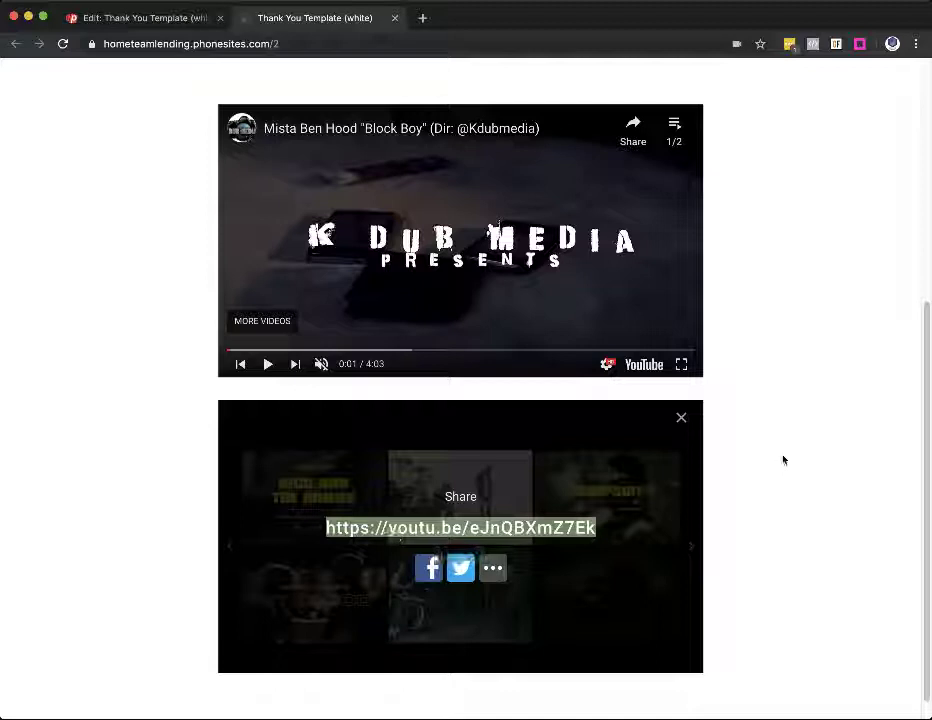
pyautogui.click(680, 416)
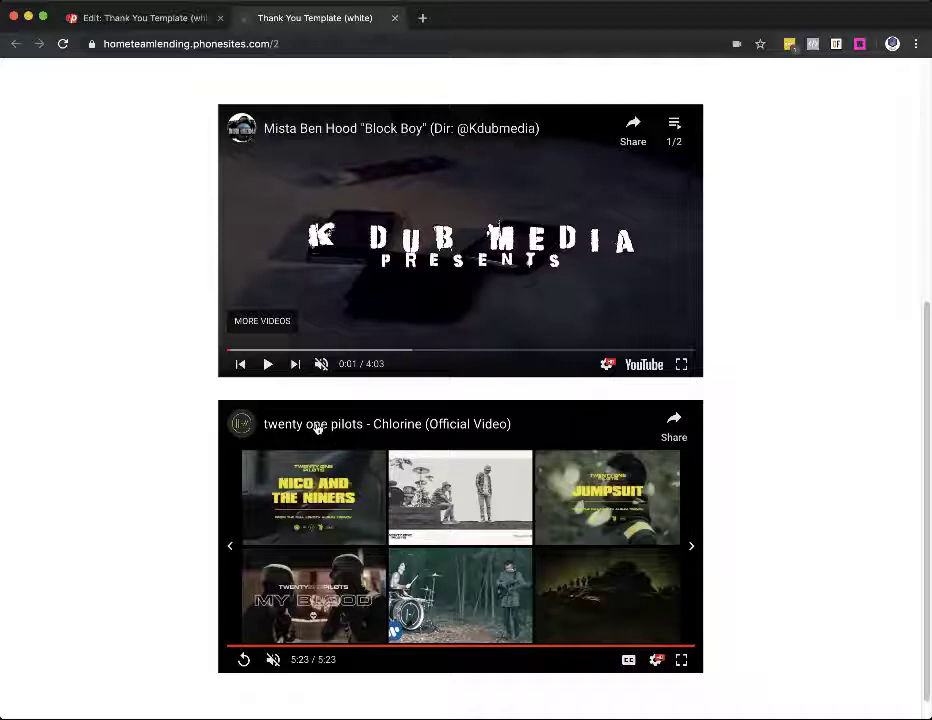
pyautogui.click(673, 424)
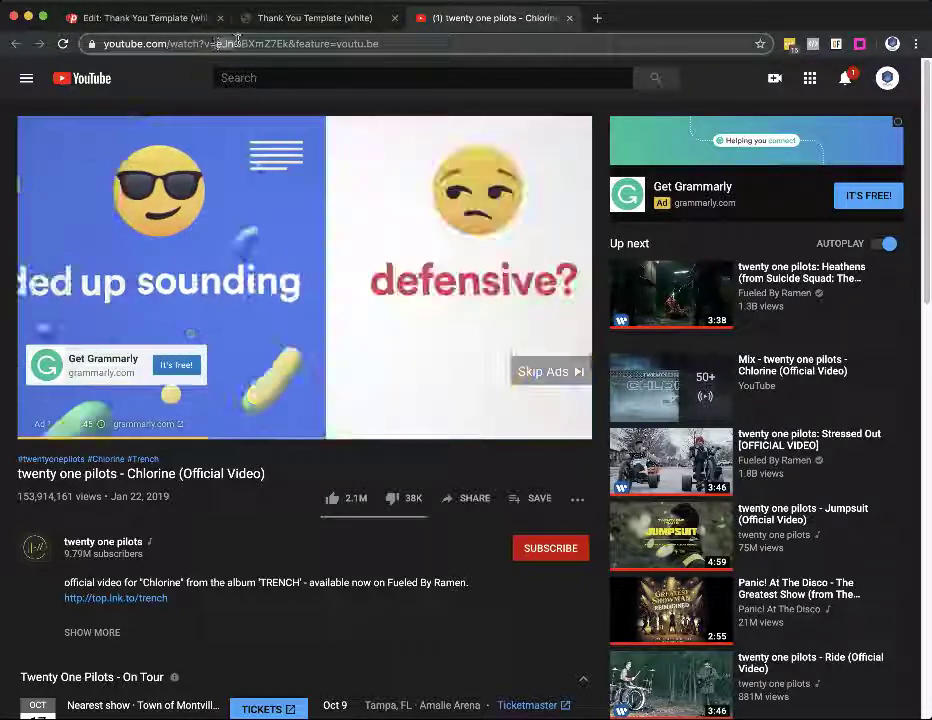
# Copy the video ID eJnQBXmZ7Ek from the YouTube share link, then go back to the editor.
pyautogui.moveTo(237, 40); pyautogui.dragTo(291, 48)
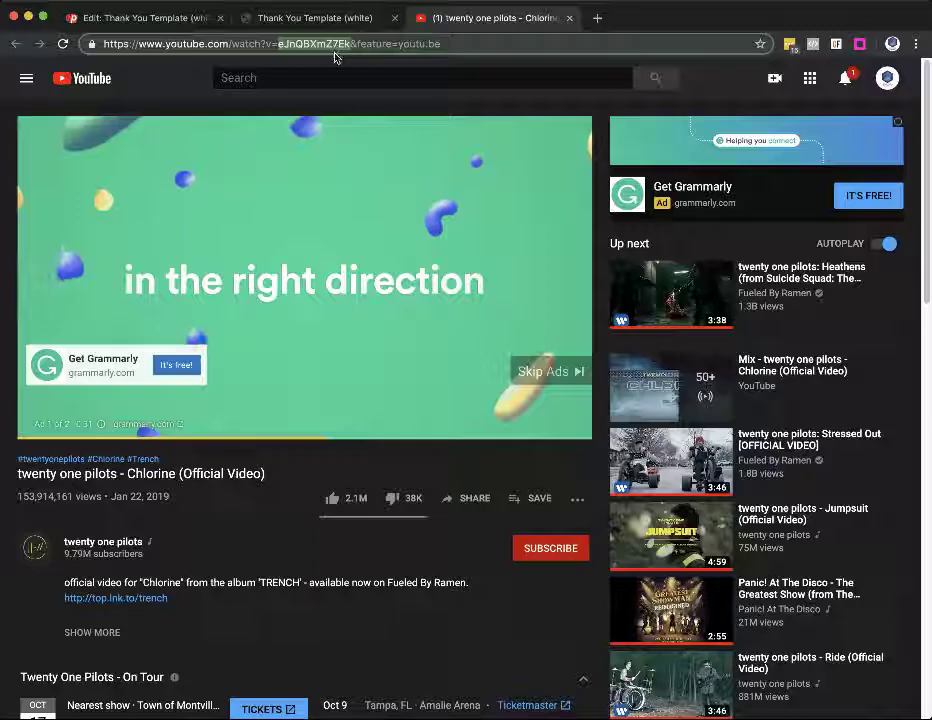
pyautogui.click(339, 20)
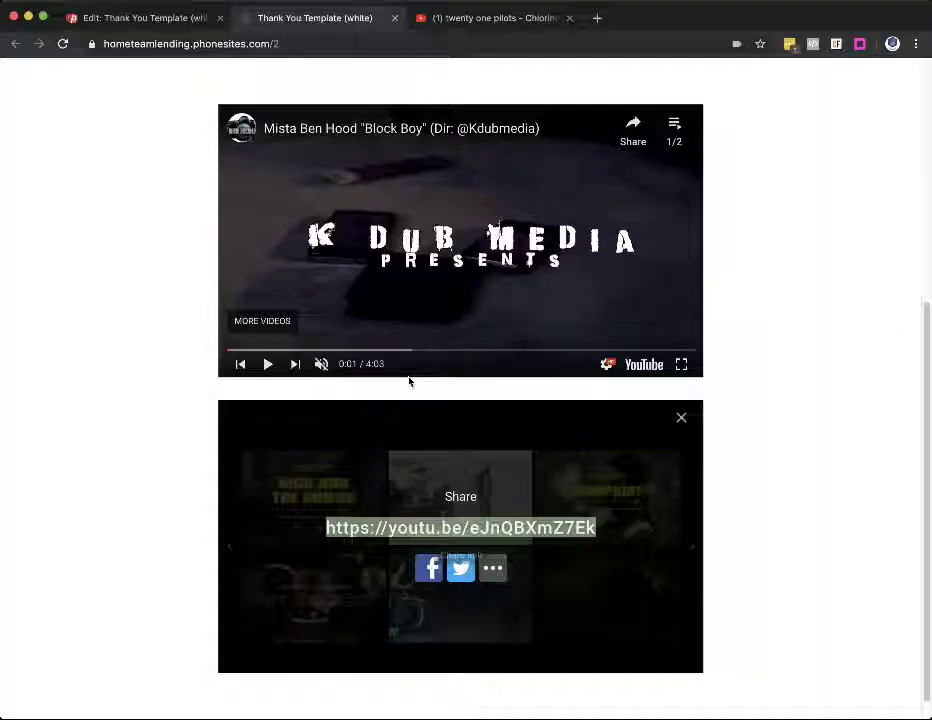
pyautogui.click(463, 19)
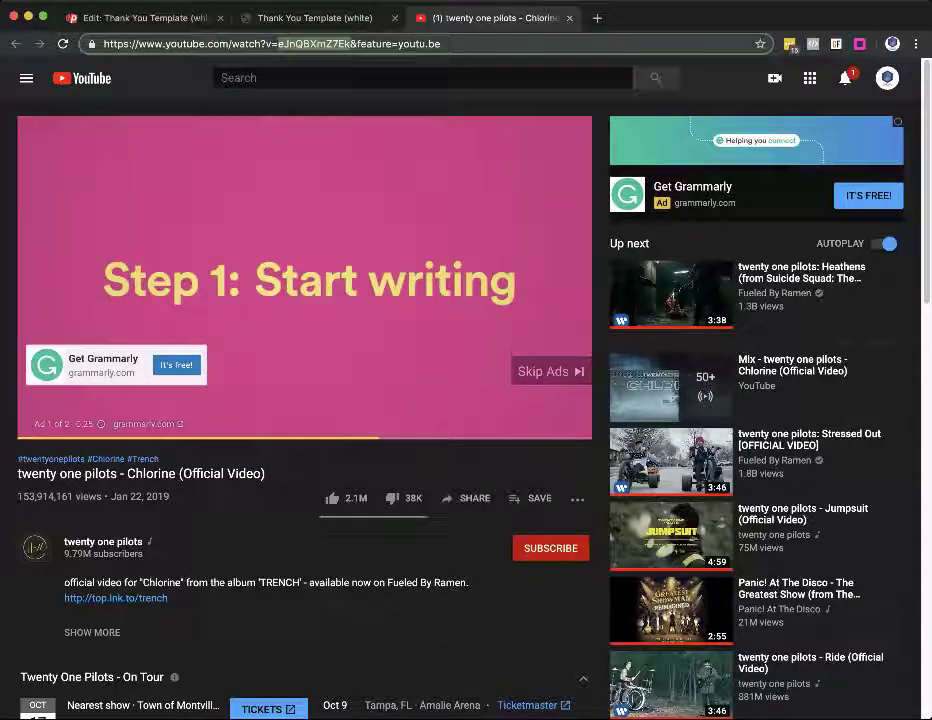
pyautogui.click(468, 499)
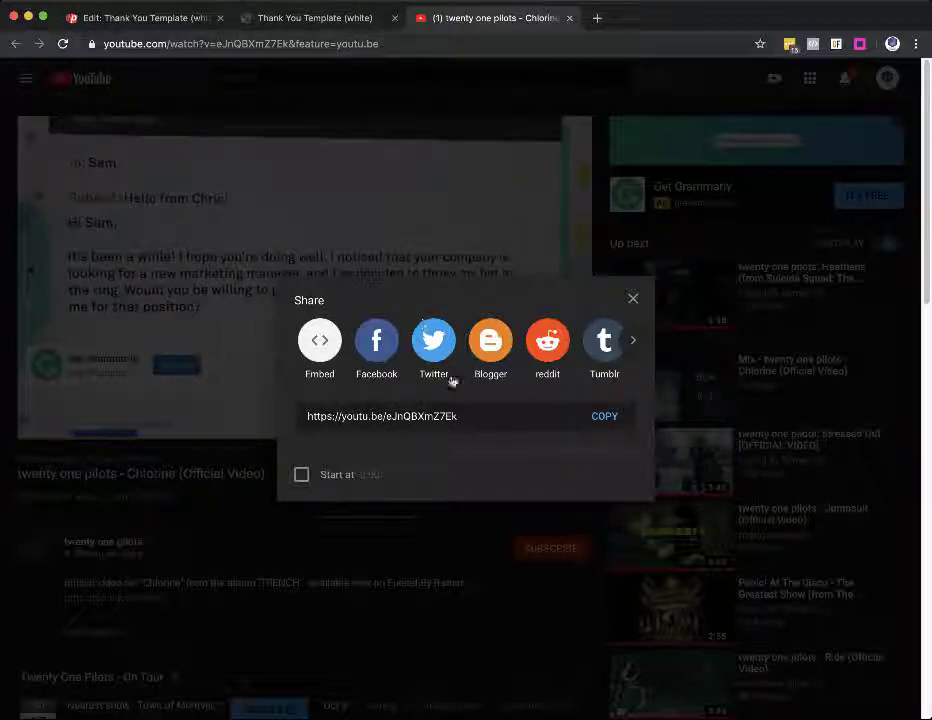
pyautogui.moveTo(387, 420); pyautogui.dragTo(478, 418)
pyautogui.press('super+c')
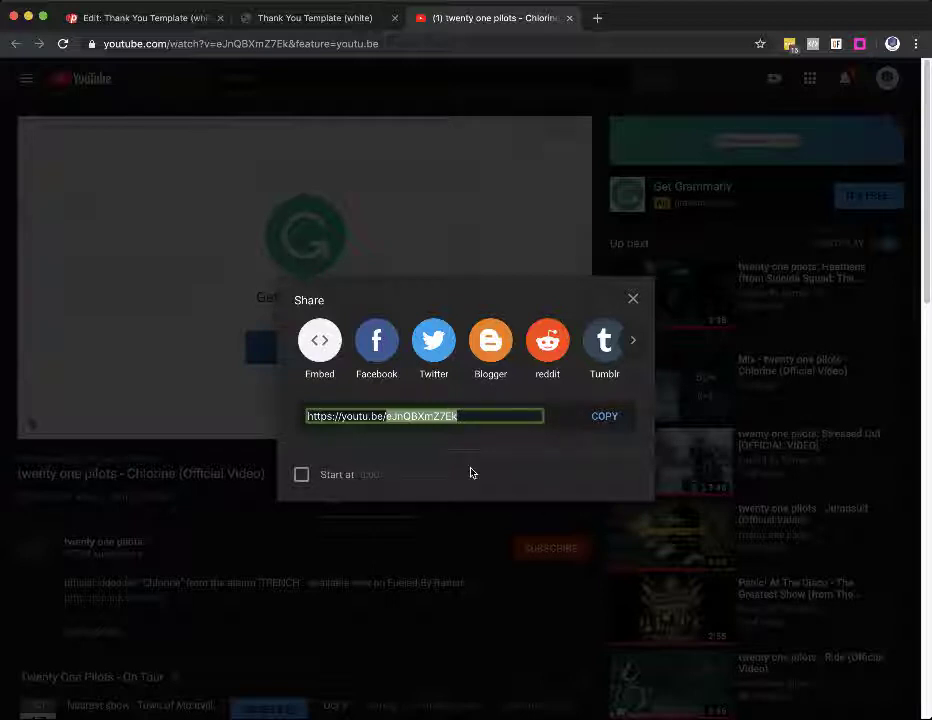
pyautogui.hotkey('ctrl', 'Tab')
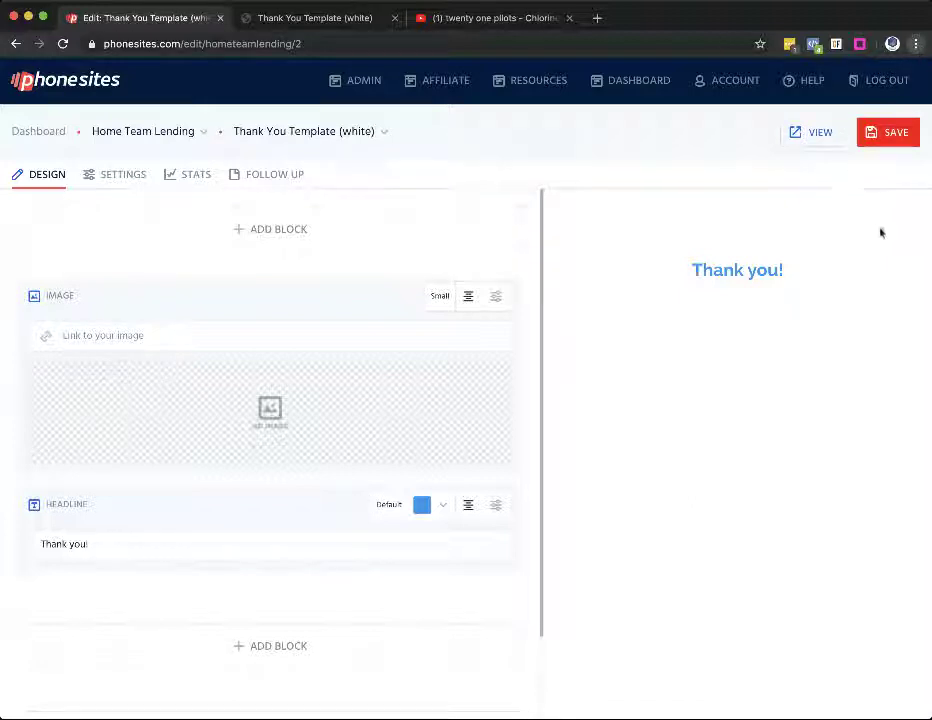
# Zoom the editor in and insert a Text block beneath the 'Thank you!' headline.
pyautogui.press('super+equal')
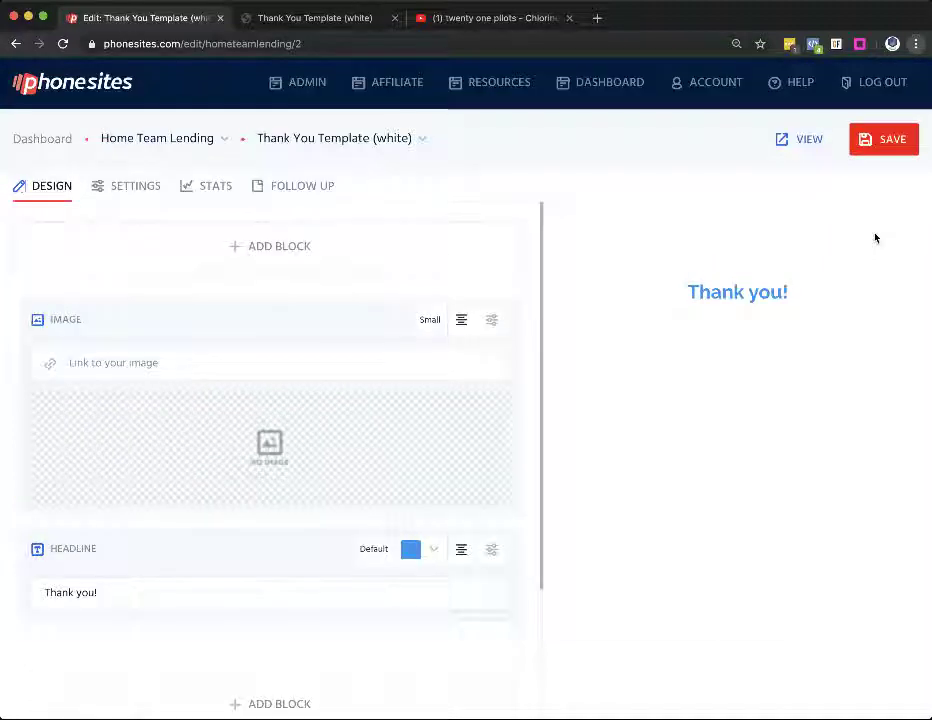
pyautogui.press('super+equal')
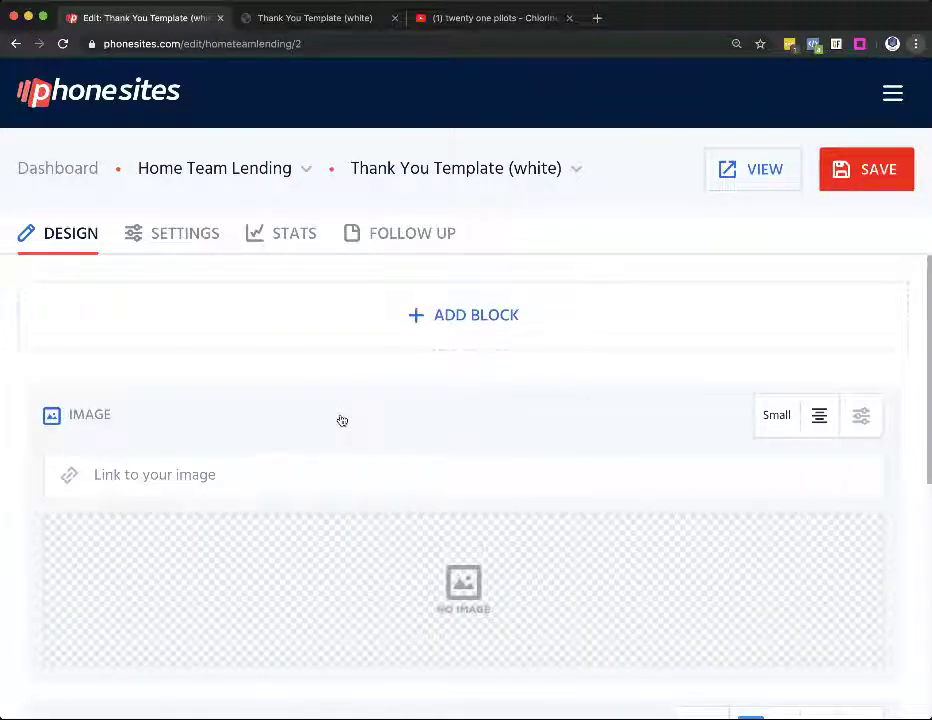
pyautogui.scroll(-3, 410, 362)
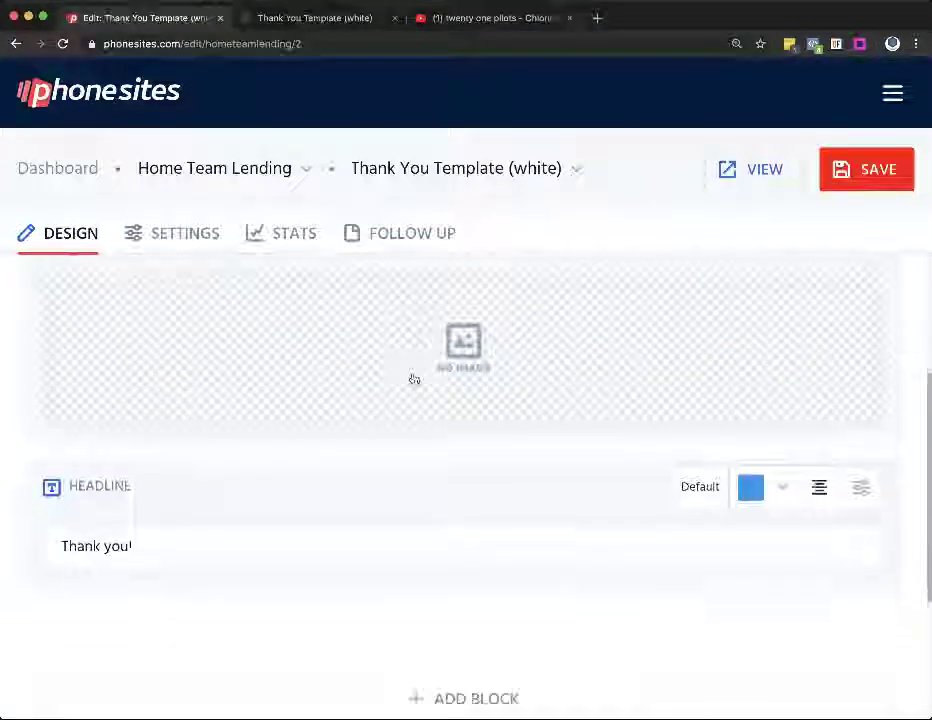
pyautogui.scroll(-3, 413, 380)
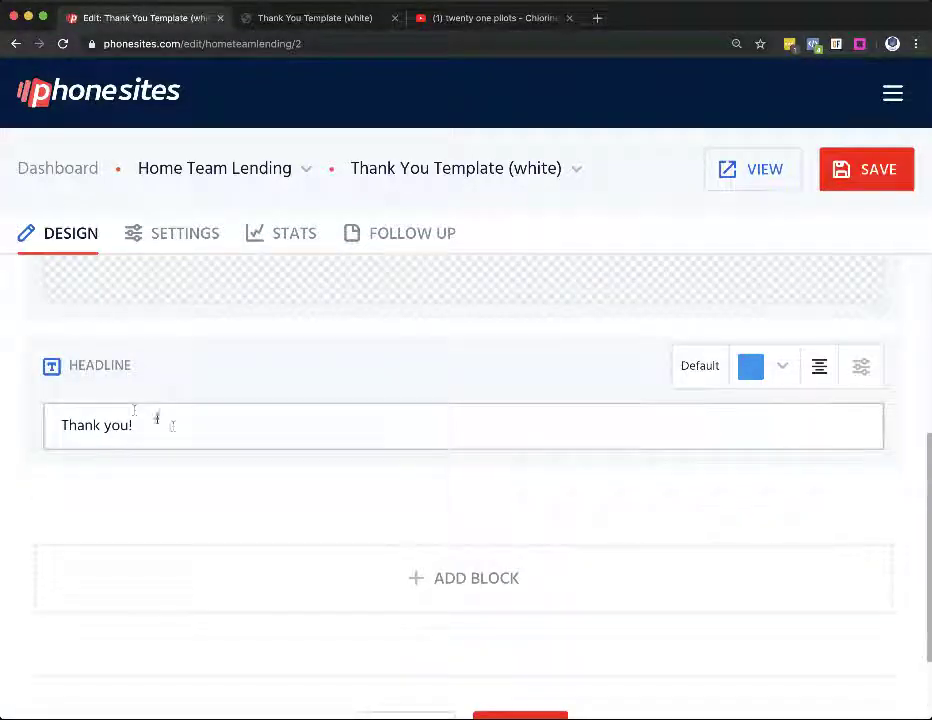
pyautogui.click(416, 577)
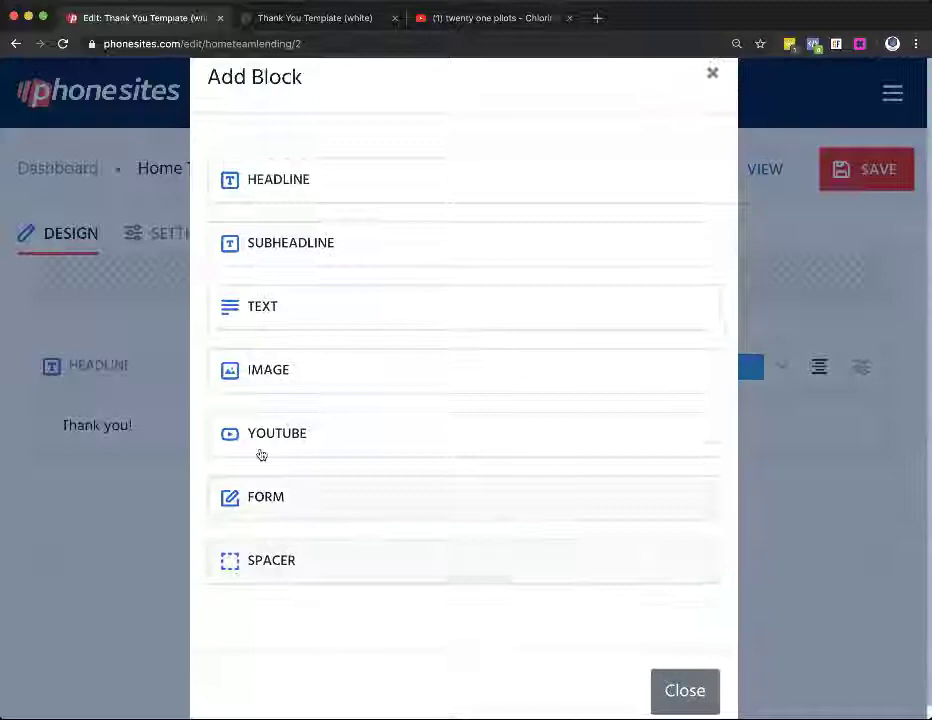
pyautogui.click(260, 310)
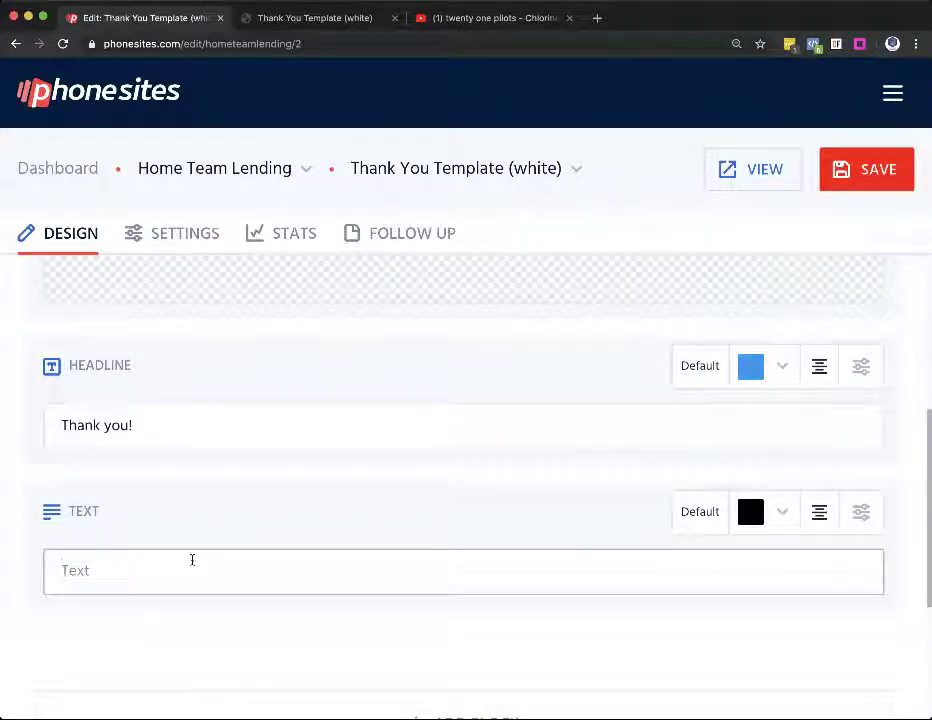
pyautogui.click(192, 560)
pyautogui.write('htttps')
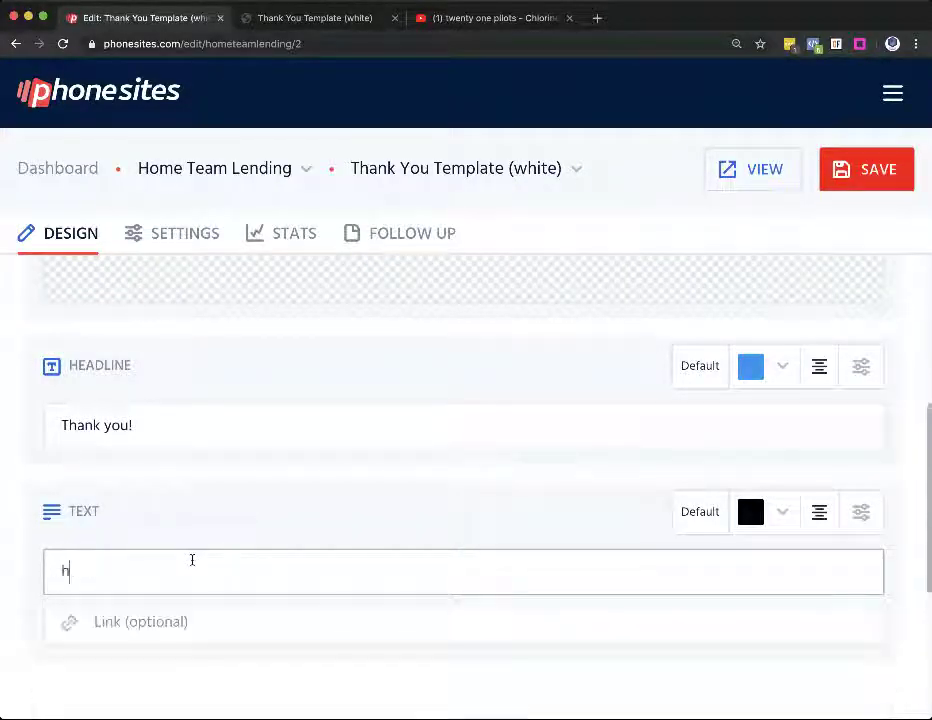
pyautogui.press('BackSpace')
pyautogui.press('BackSpace')
pyautogui.press('BackSpace')
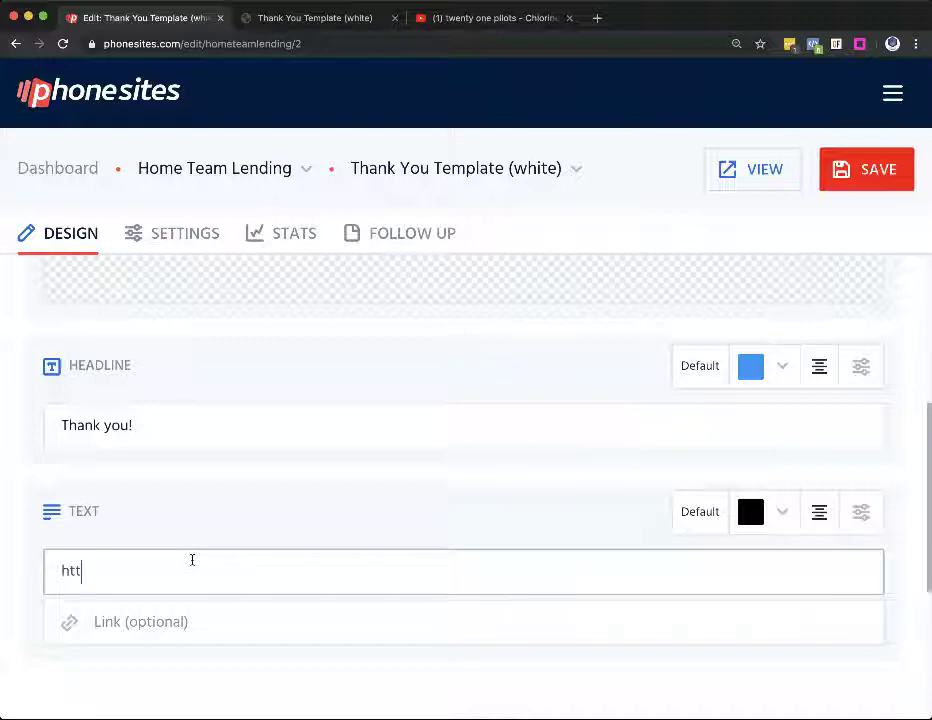
pyautogui.write('ps://wwww')
pyautogui.press('BackSpace')
pyautogui.press('BackSpace')
pyautogui.press('BackSpace')
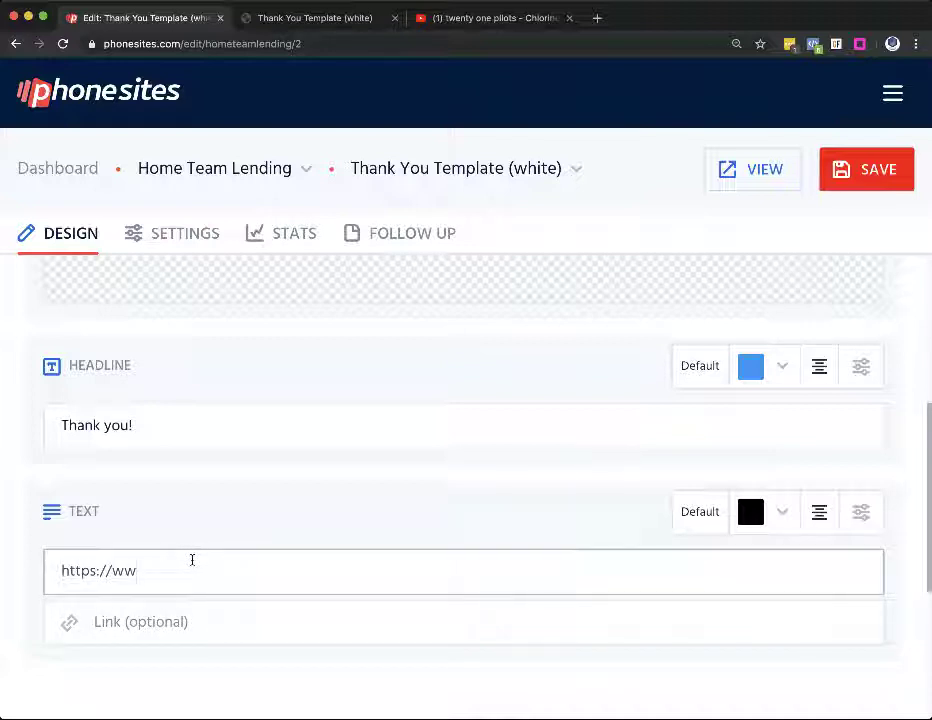
pyautogui.write('w.youtube.co')
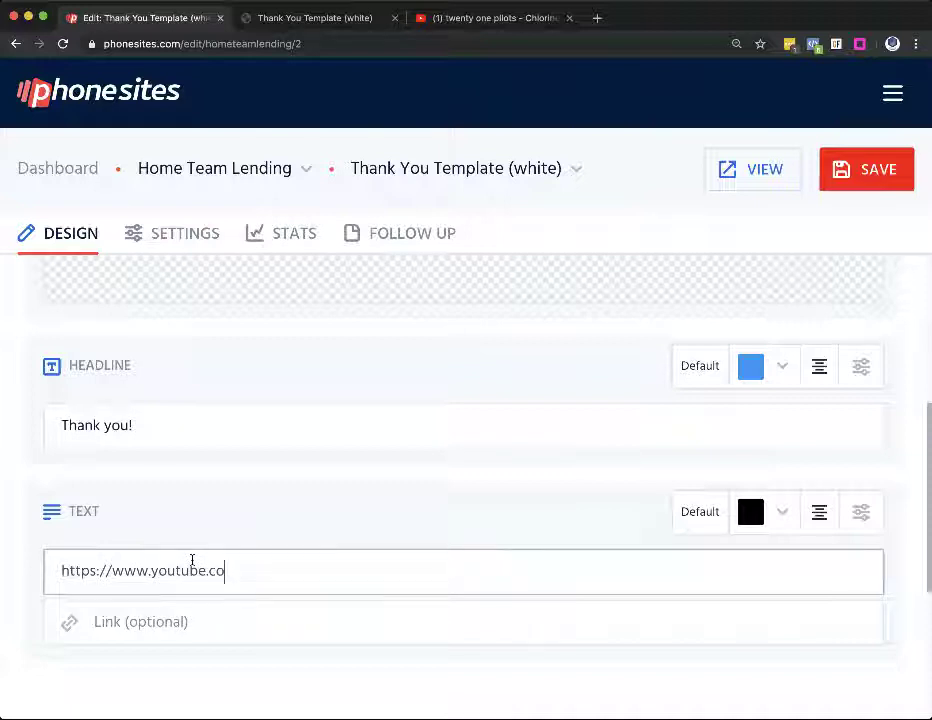
pyautogui.write('m/embed/')
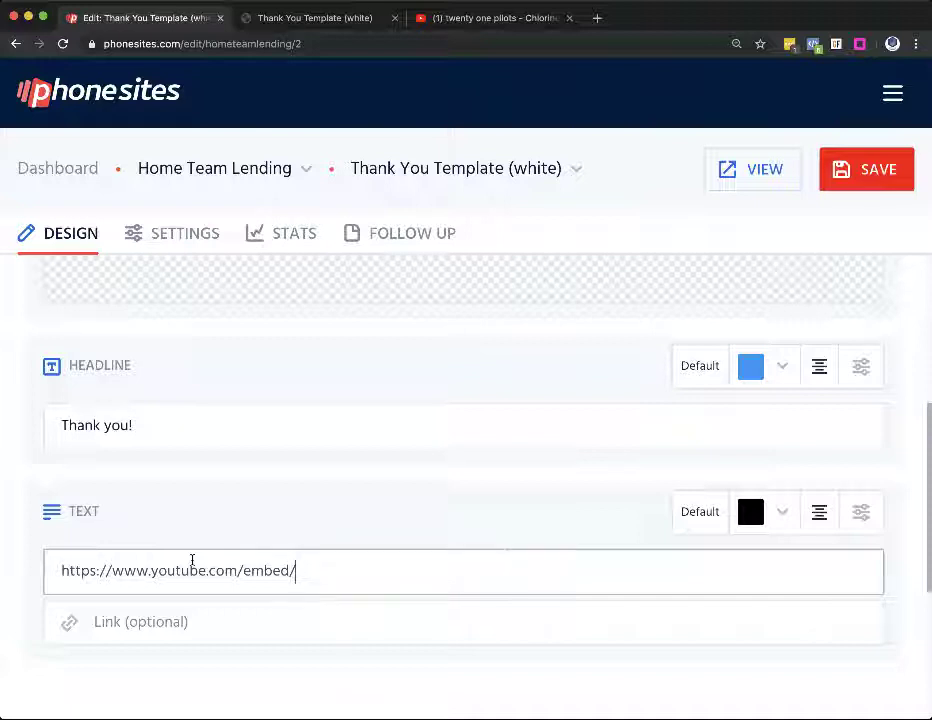
pyautogui.press('super+v')
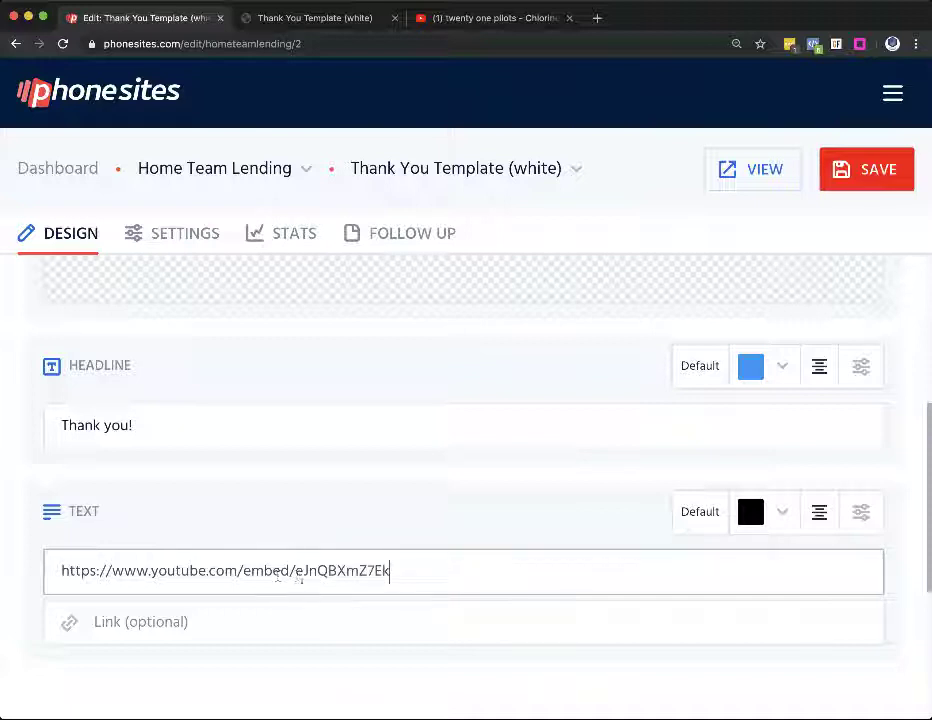
# Check the pasted ID against the YouTube share link and resume at the URL's end.
pyautogui.moveTo(297, 572); pyautogui.dragTo(390, 570)
pyautogui.press('super+c')
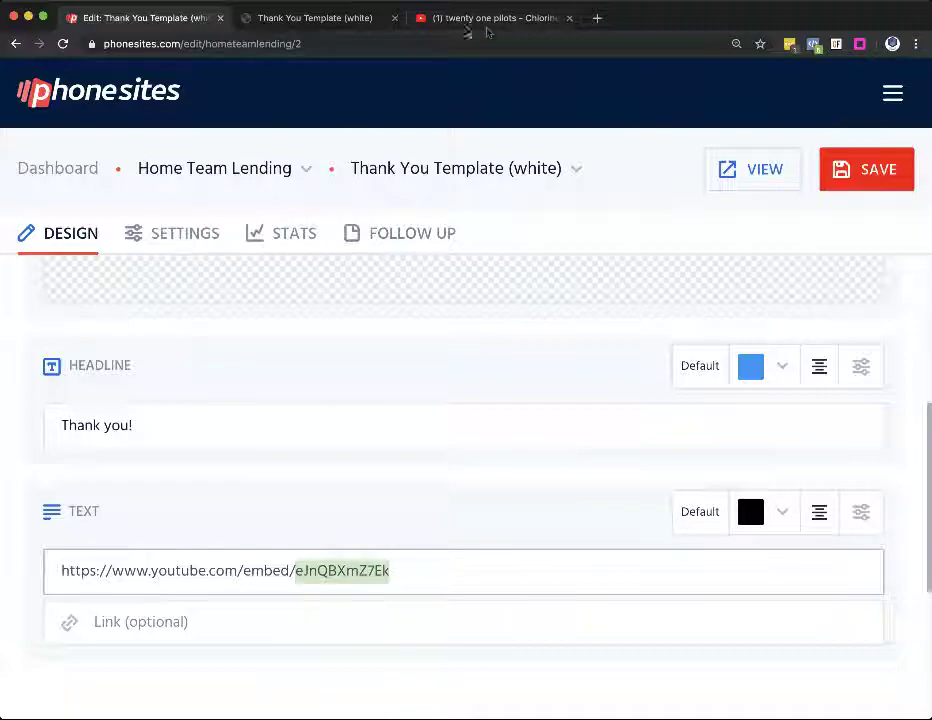
pyautogui.click(488, 29)
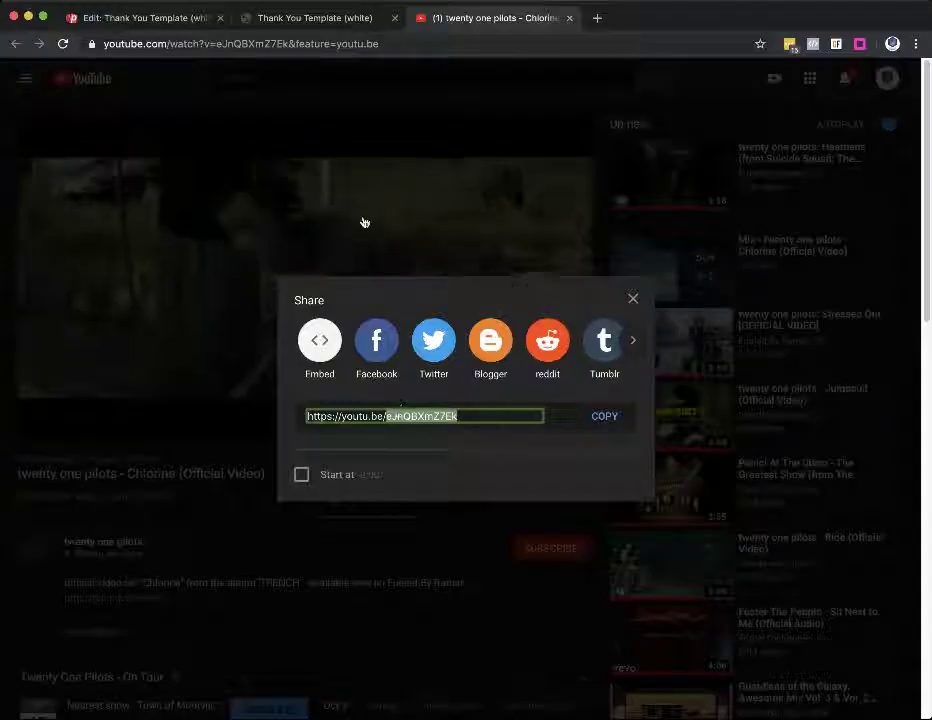
pyautogui.click(141, 20)
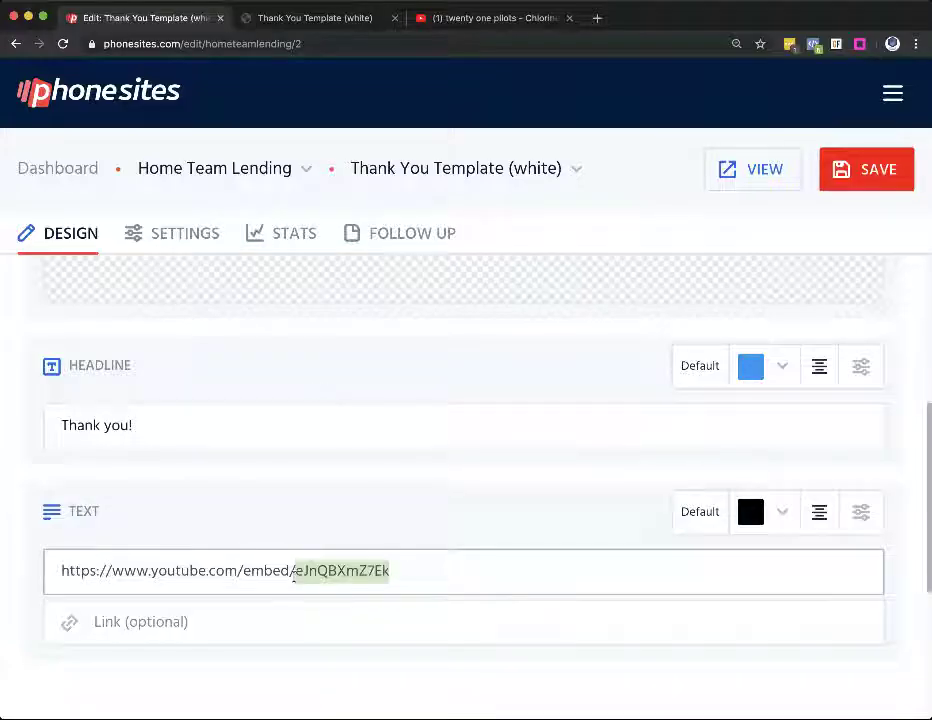
pyautogui.click(433, 571)
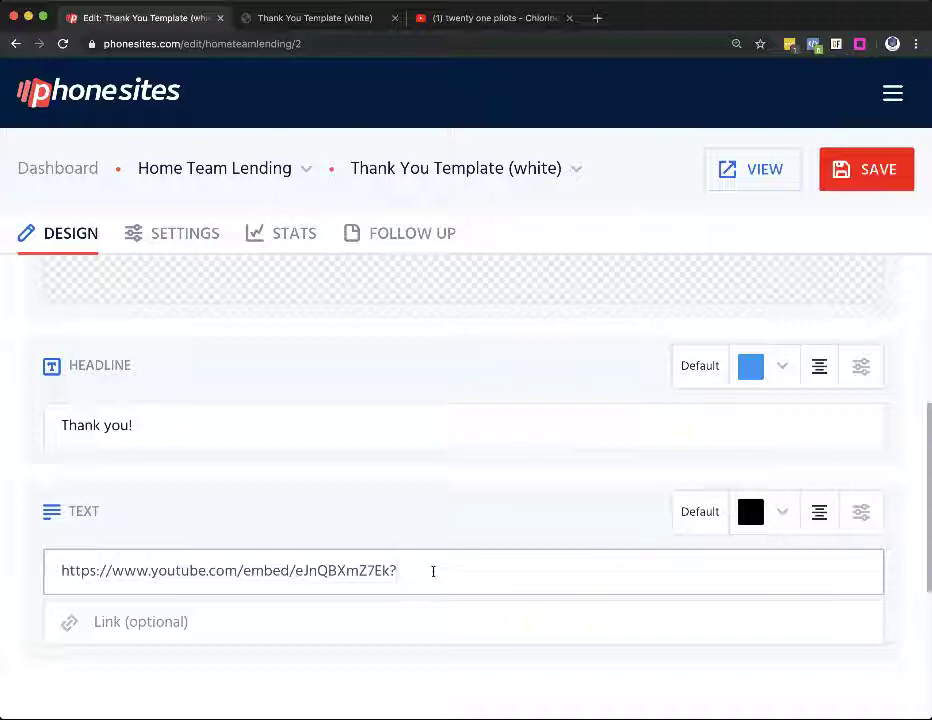
# Append ?autoplay=1&rel=0;loop=1&playlist=eJnQBXmZ7Ek to the embed URL and select the whole address.
pyautogui.write('autoplay')
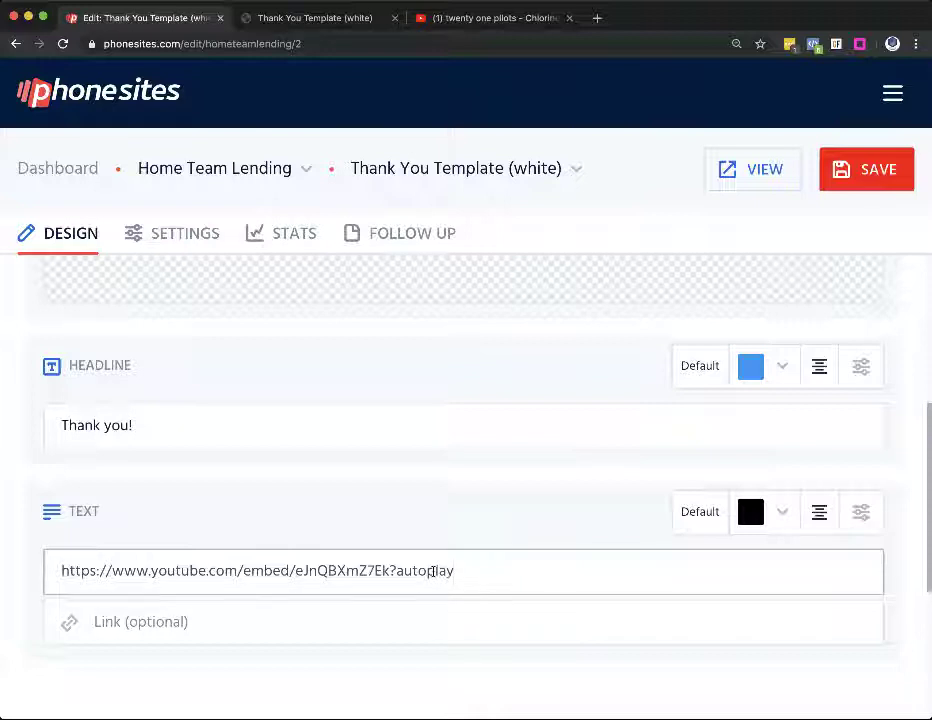
pyautogui.write('=1&rel=')
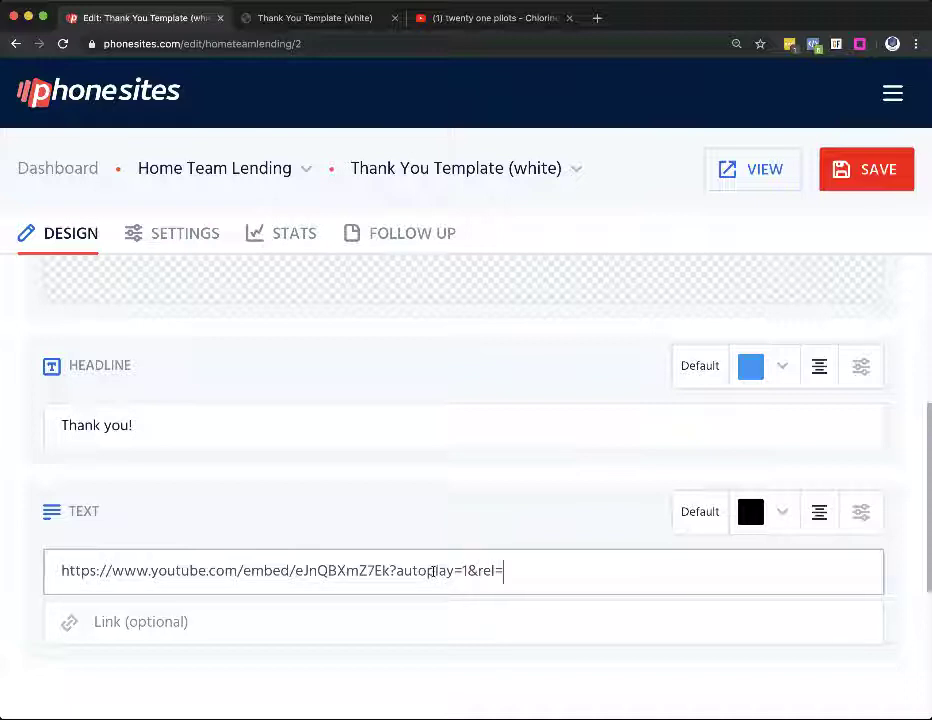
pyautogui.write('0;loop=1')
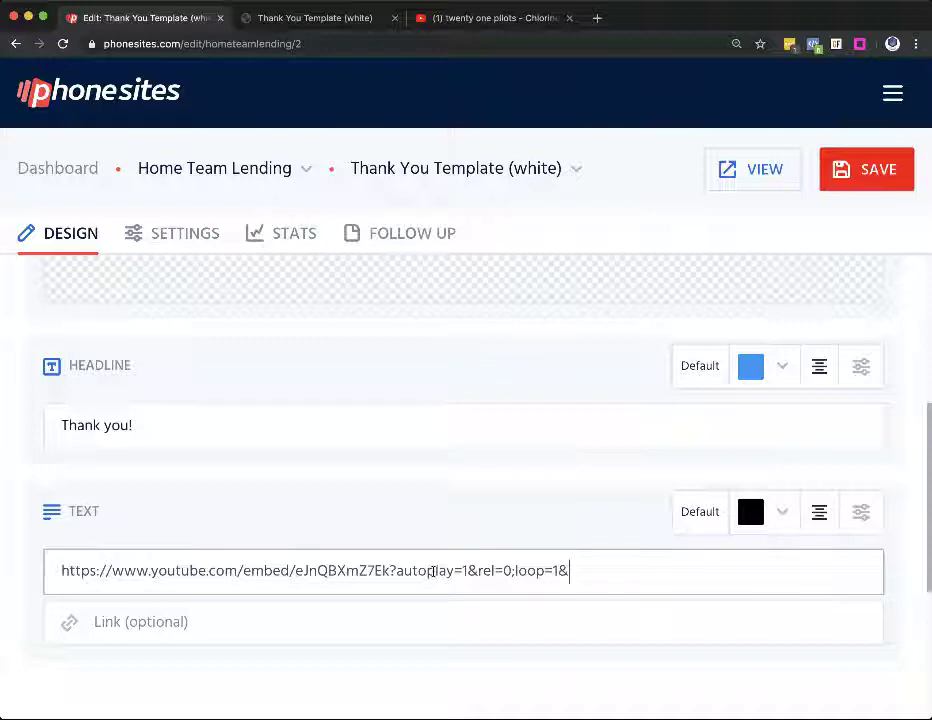
pyautogui.write('&playlist=')
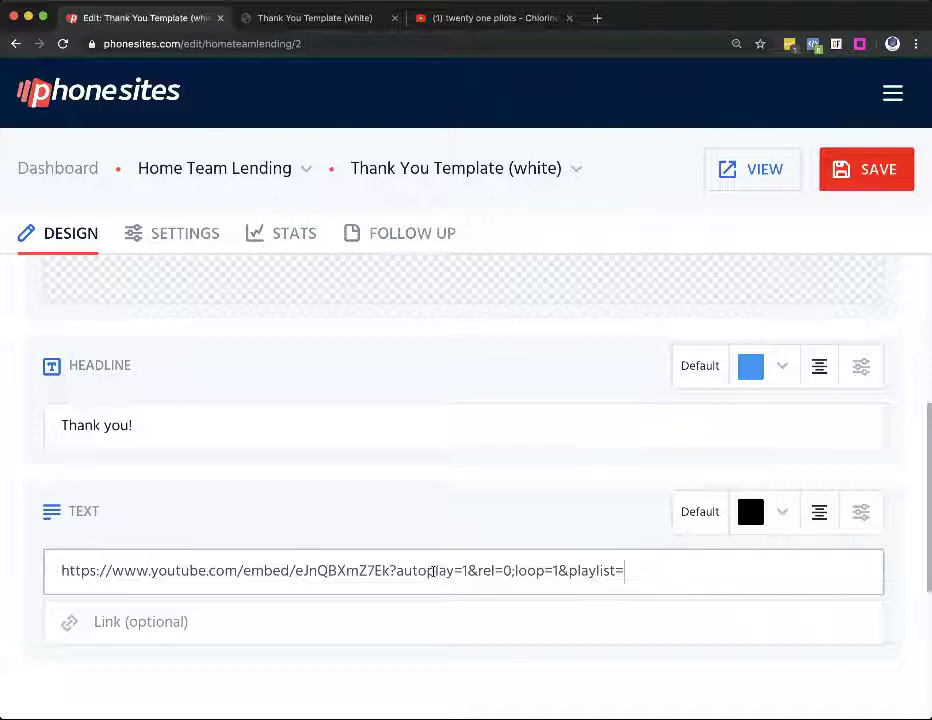
pyautogui.press('super+v')
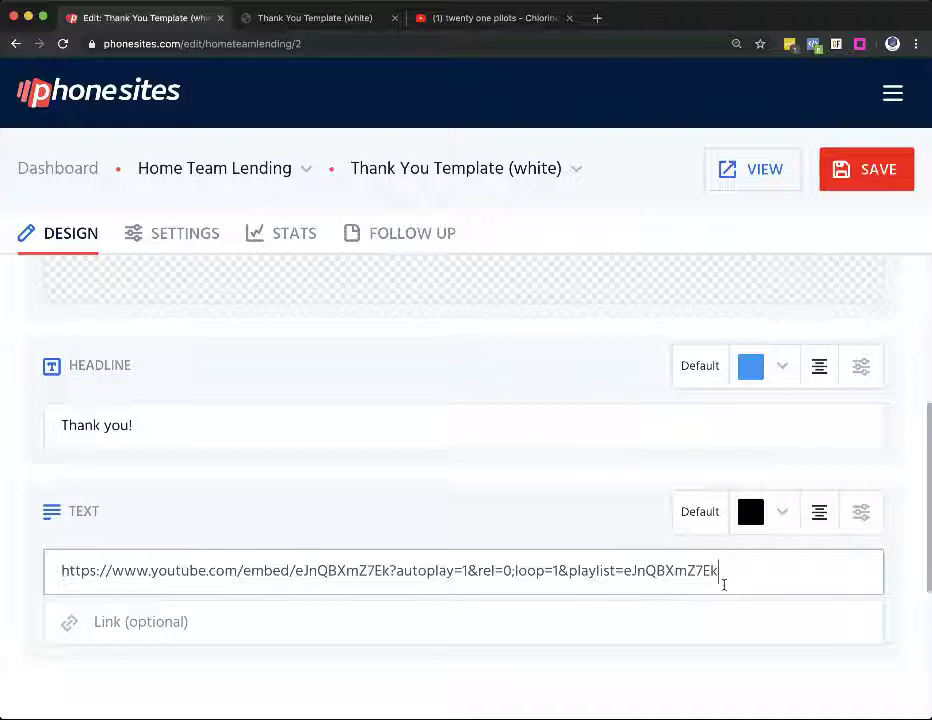
pyautogui.moveTo(750, 571); pyautogui.dragTo(49, 568)
pyautogui.hotkey('ctrl', 'c')
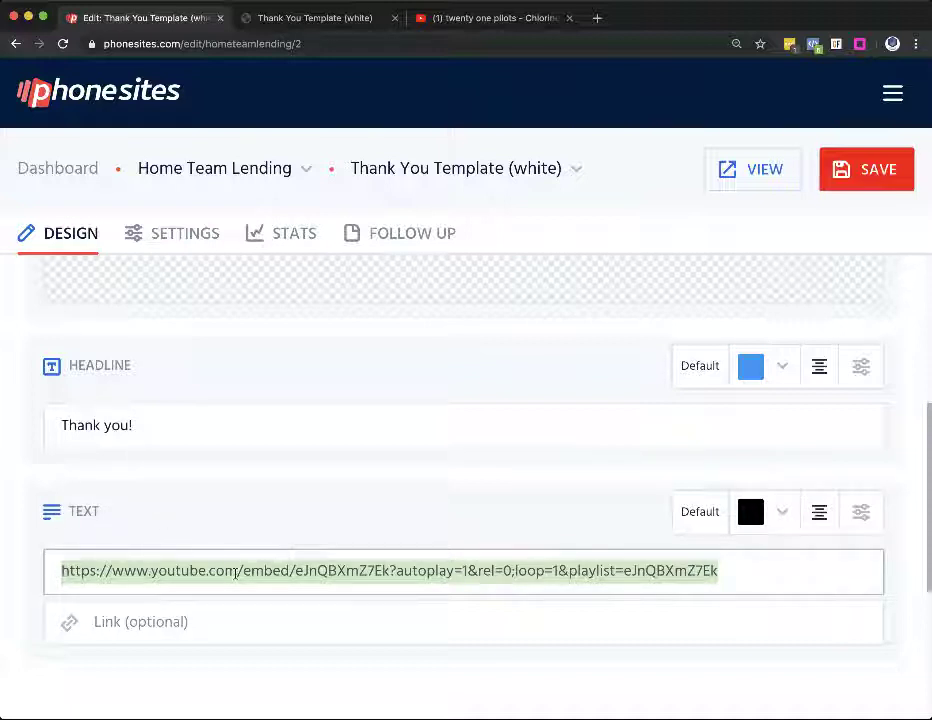
# Add a YouTube block whose link is the pasted Chlorine embed URL, then save the page.
pyautogui.scroll(5, 239, 524)
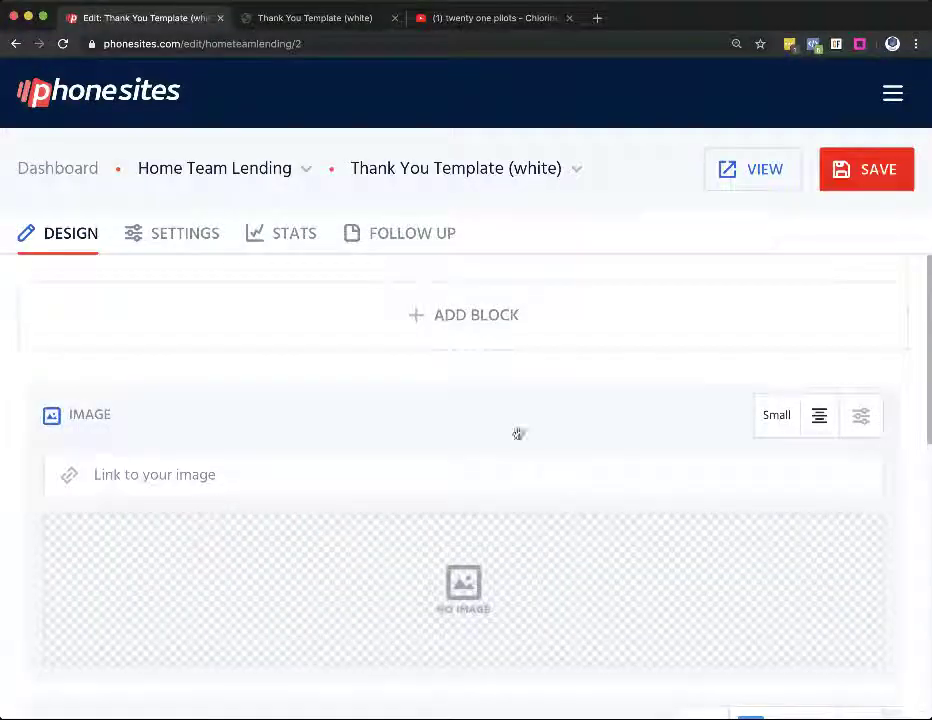
pyautogui.click(453, 314)
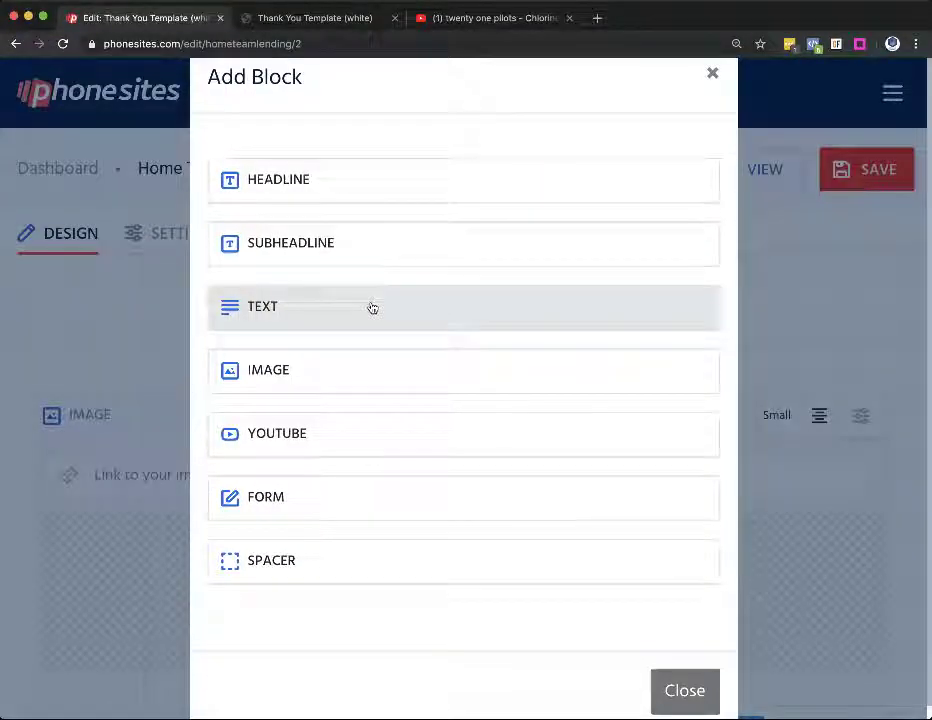
pyautogui.click(390, 438)
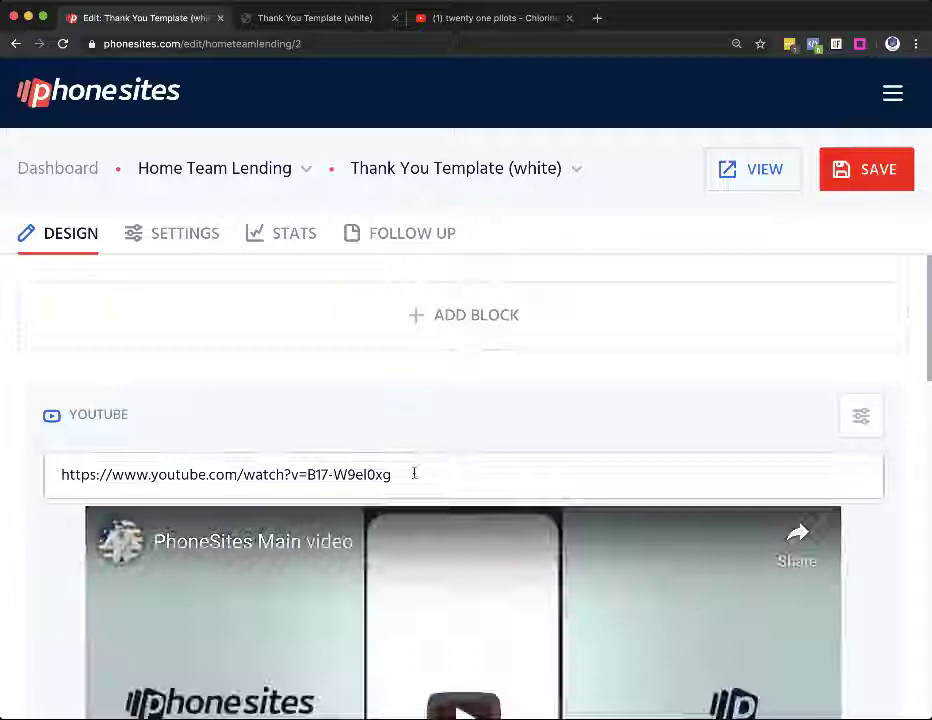
pyautogui.moveTo(414, 472); pyautogui.dragTo(48, 466)
pyautogui.hotkey('ctrl', 'v')
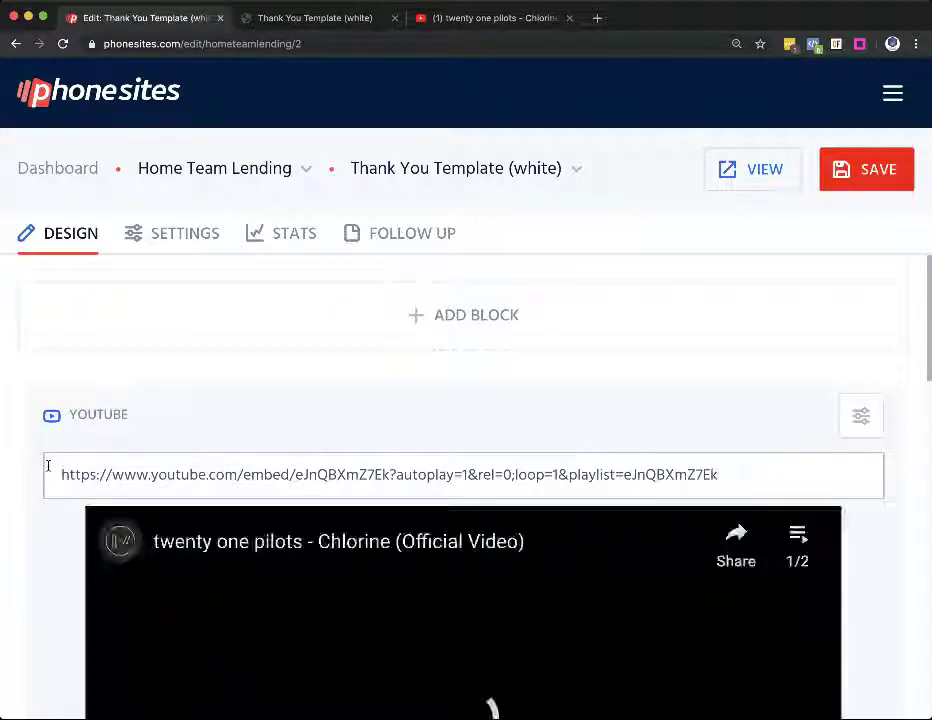
pyautogui.scroll(-2, 503, 497)
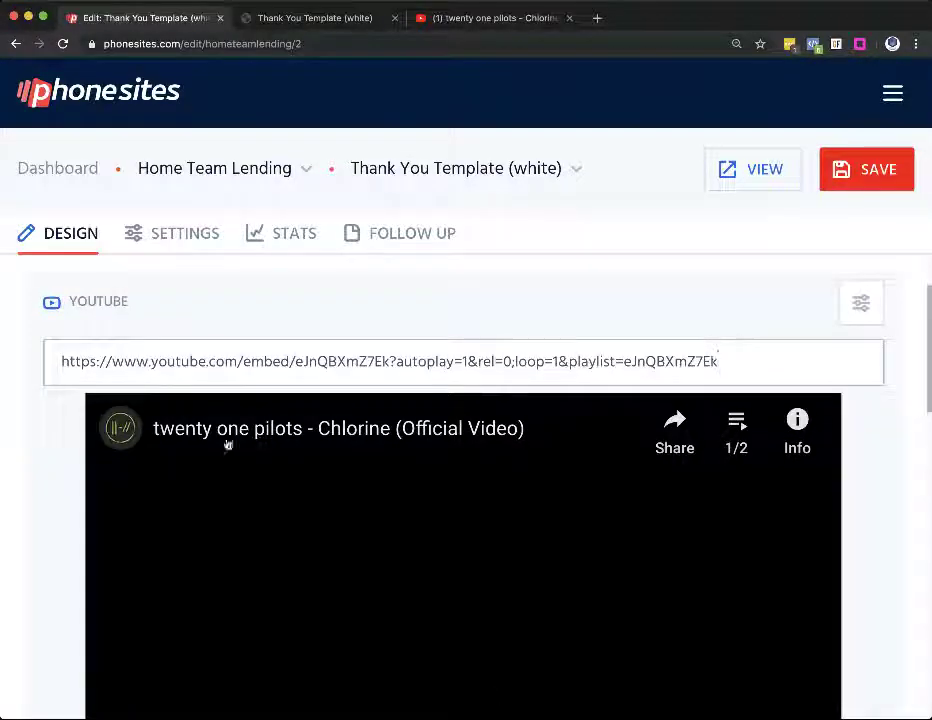
pyautogui.scroll(-2, 412, 474)
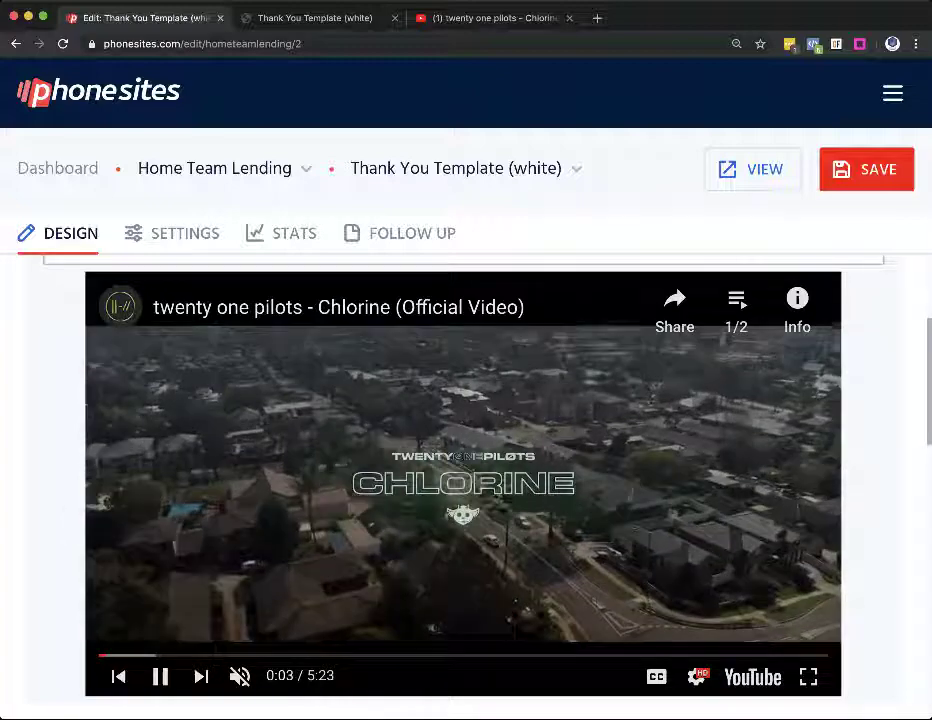
pyautogui.scroll(4, 695, 535)
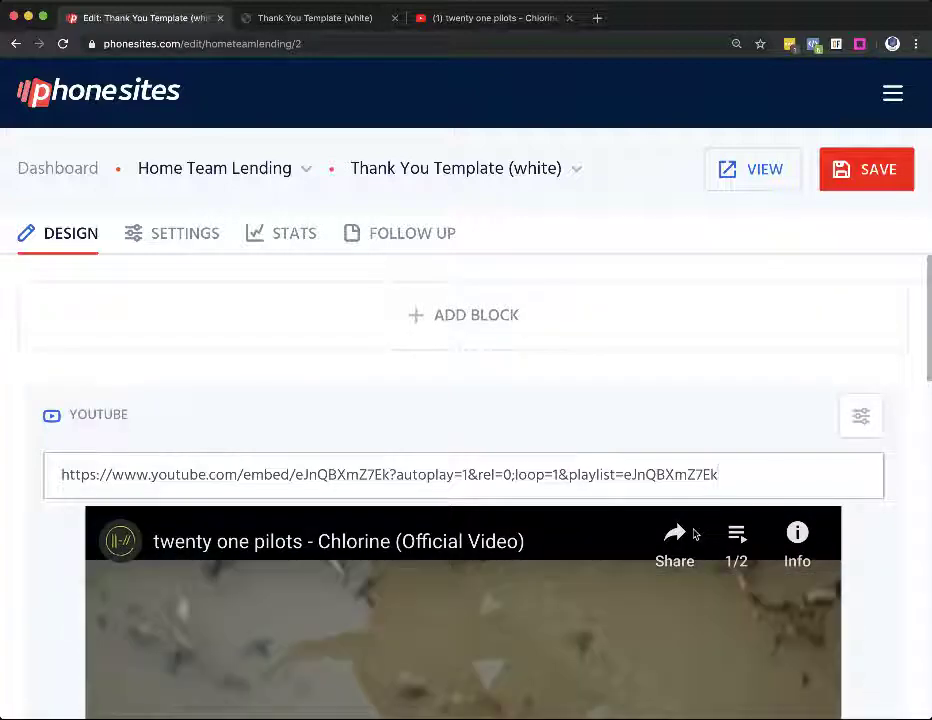
pyautogui.scroll(-3, 695, 535)
pyautogui.scroll(3, 695, 535)
pyautogui.click(878, 170)
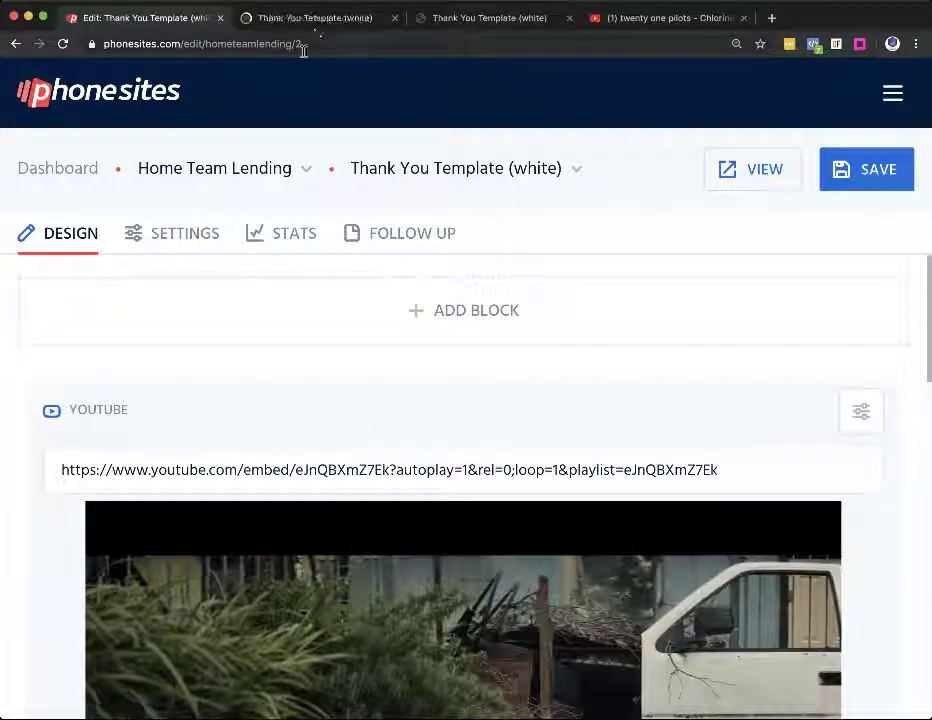
# View the live page, compare its embed URL with the editor, and skip near the video's end.
pyautogui.click(312, 20)
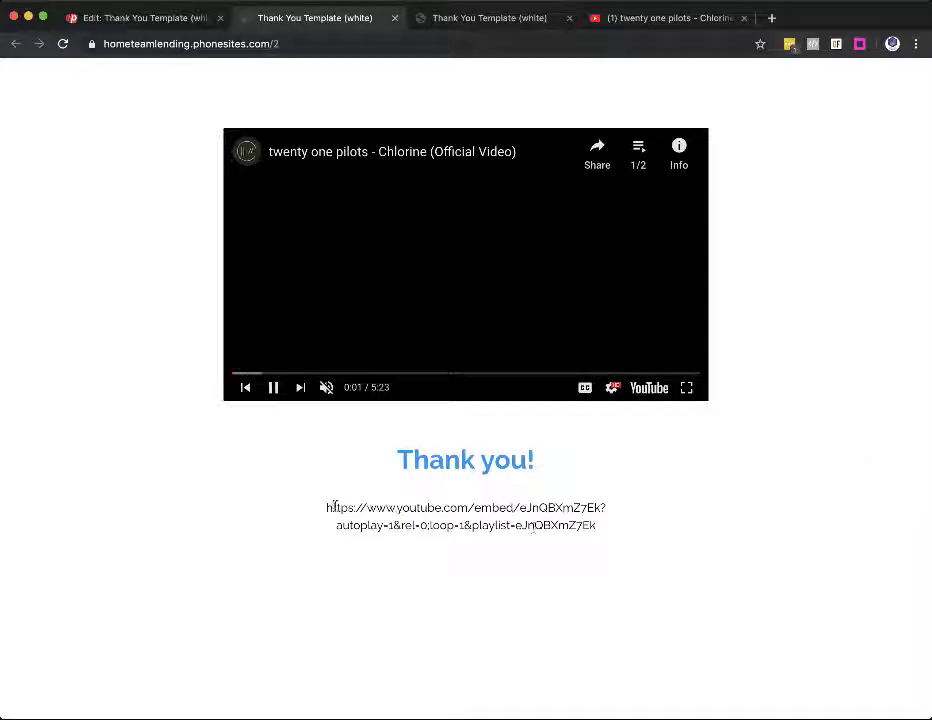
pyautogui.moveTo(327, 507); pyautogui.dragTo(597, 522)
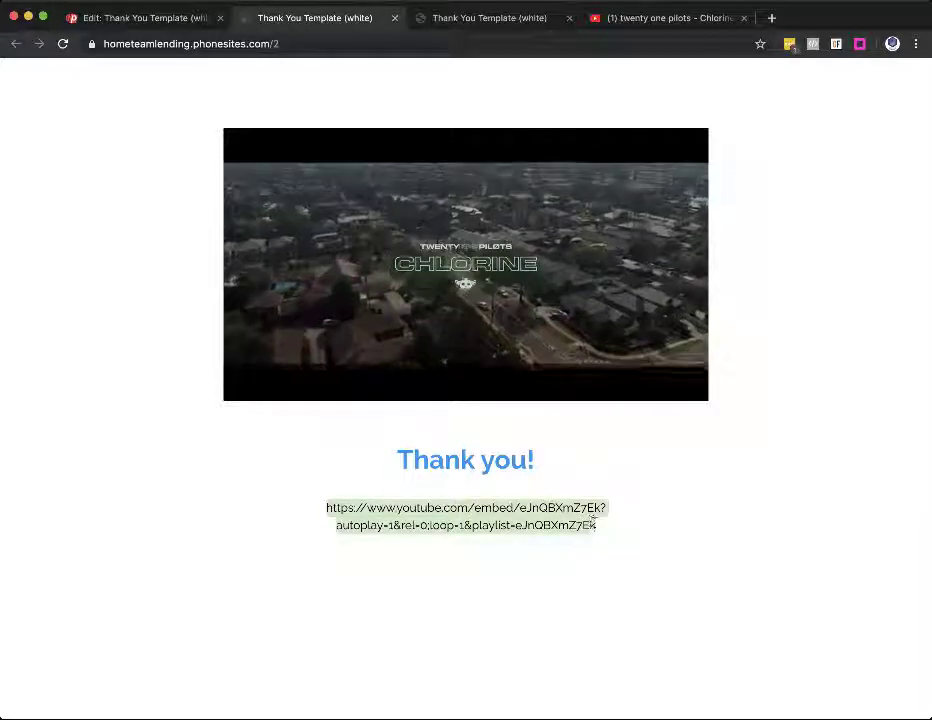
pyautogui.click(121, 22)
pyautogui.scroll(-5, 233, 566)
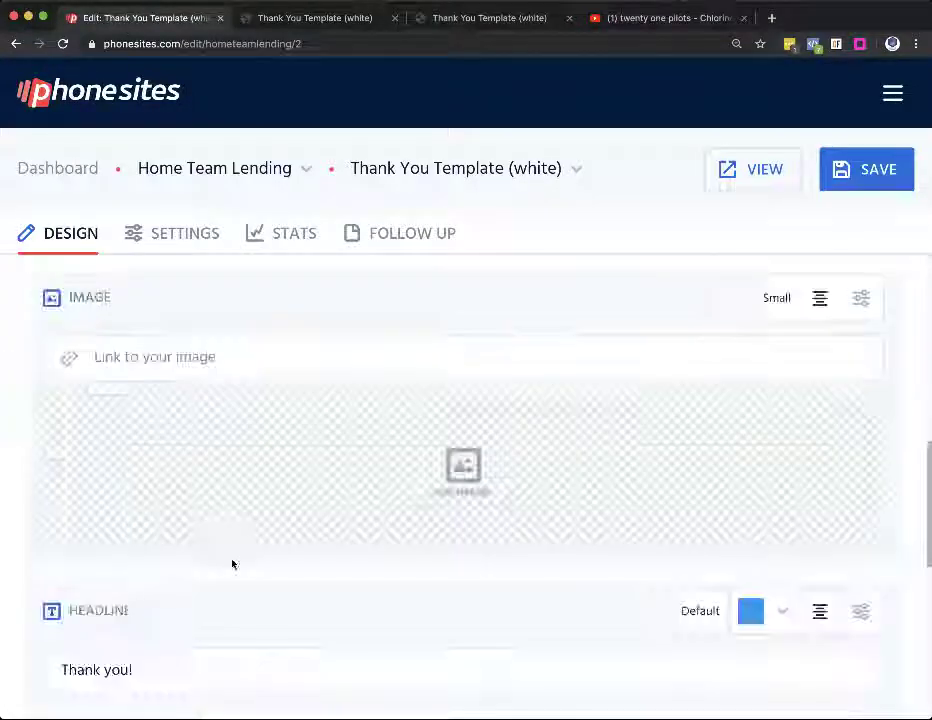
pyautogui.scroll(-5, 118, 615)
pyautogui.click(108, 366)
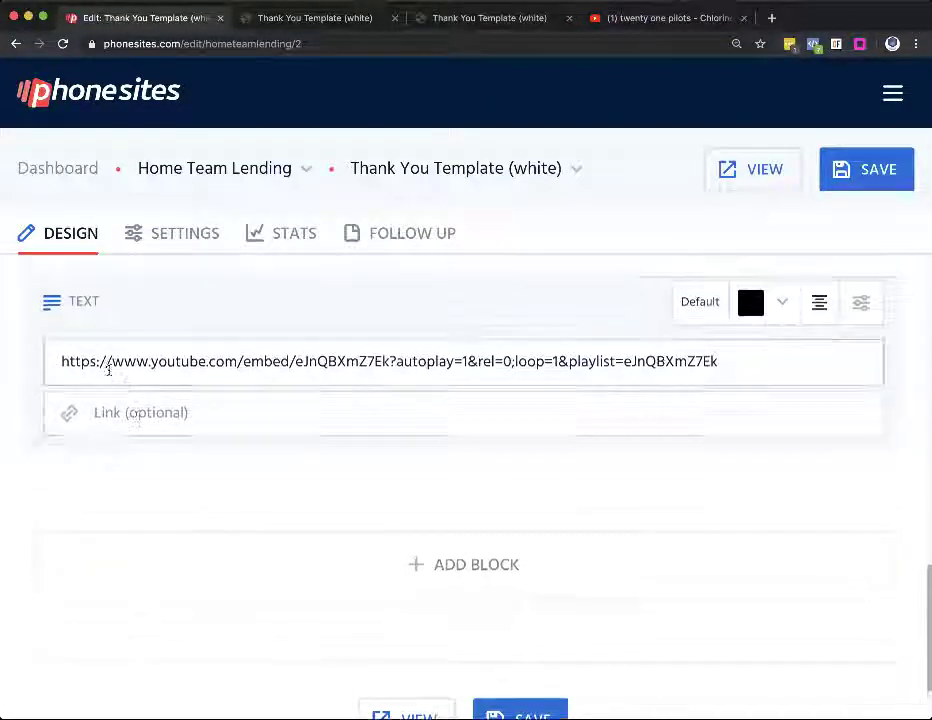
pyautogui.click(298, 20)
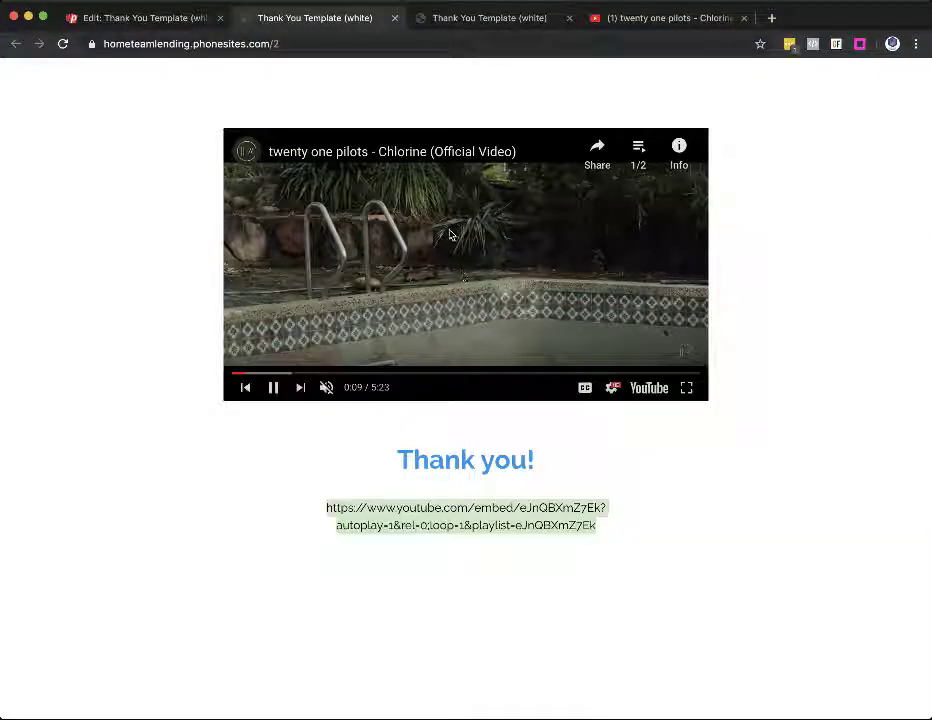
pyautogui.click(693, 378)
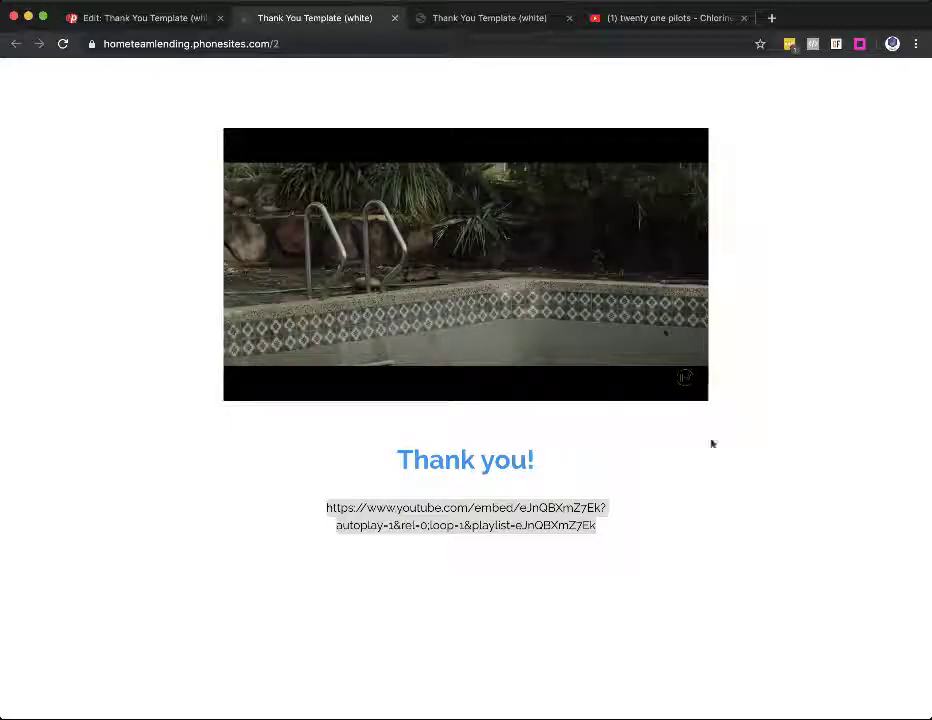
# Replace the video ID after embed/ with REPLACETHISWITHYOURYOUTUBEVIDEOCODE.
pyautogui.click(139, 20)
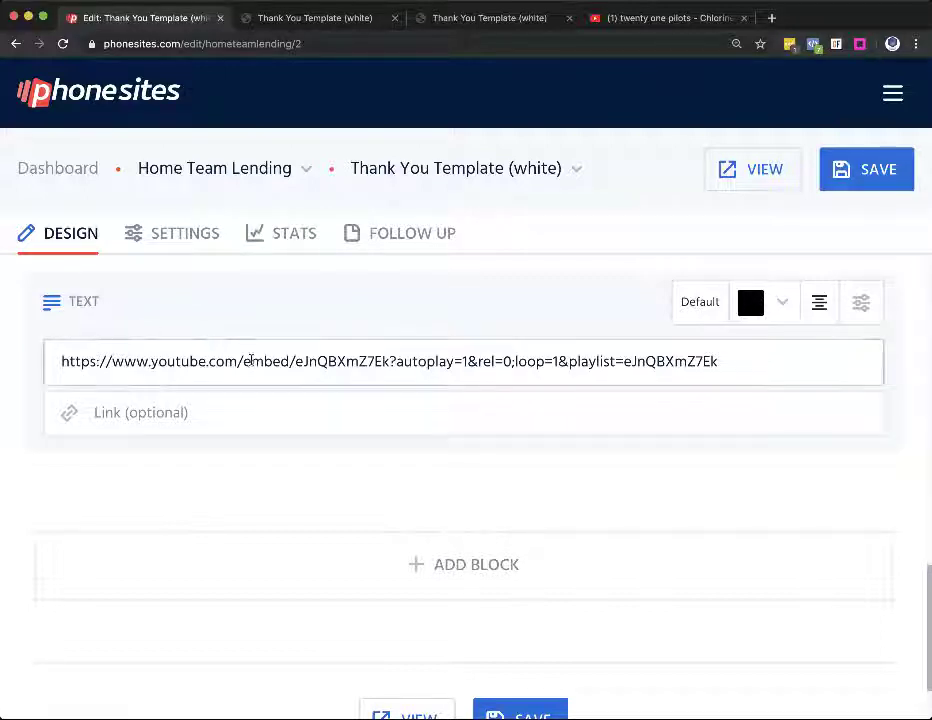
pyautogui.moveTo(295, 361); pyautogui.dragTo(389, 370)
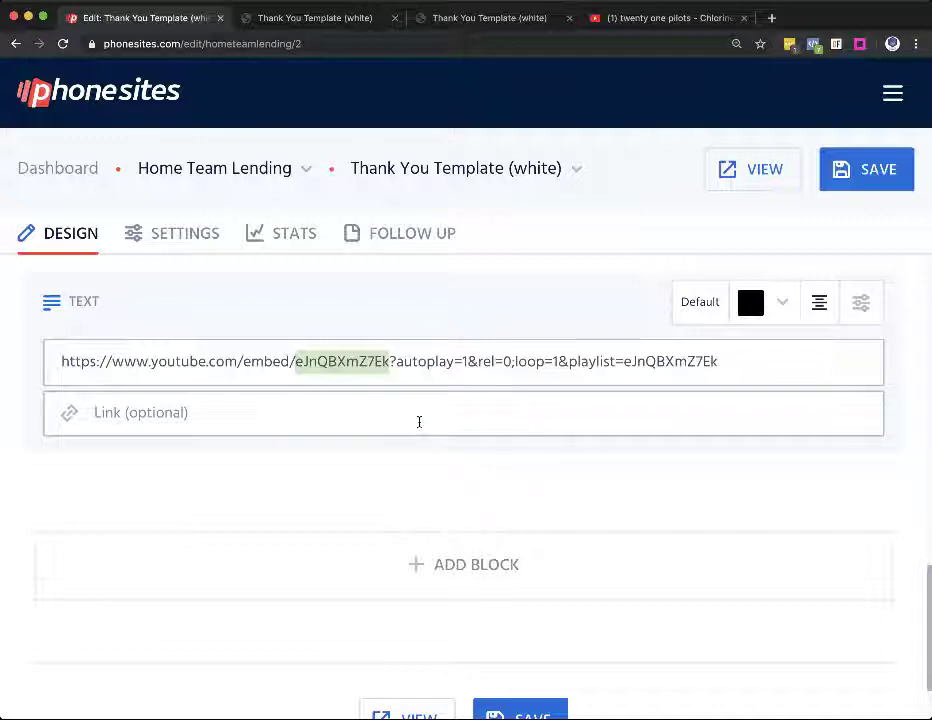
pyautogui.write('YOURU')
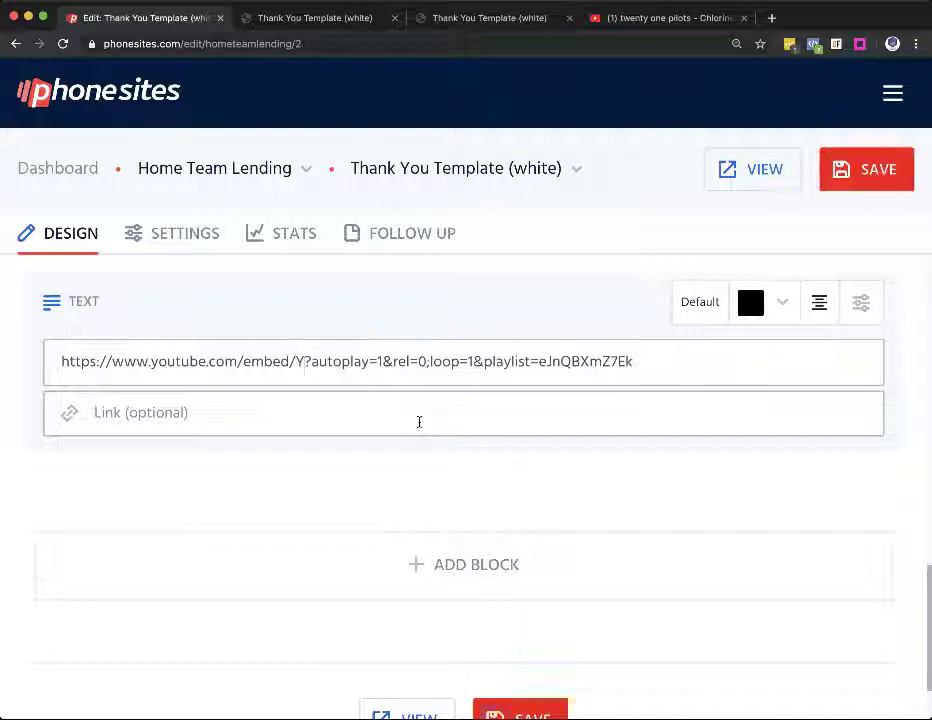
pyautogui.press('BackSpace')
pyautogui.press('BackSpace')
pyautogui.press('BackSpace')
pyautogui.press('BackSpace')
pyautogui.press('BackSpace')
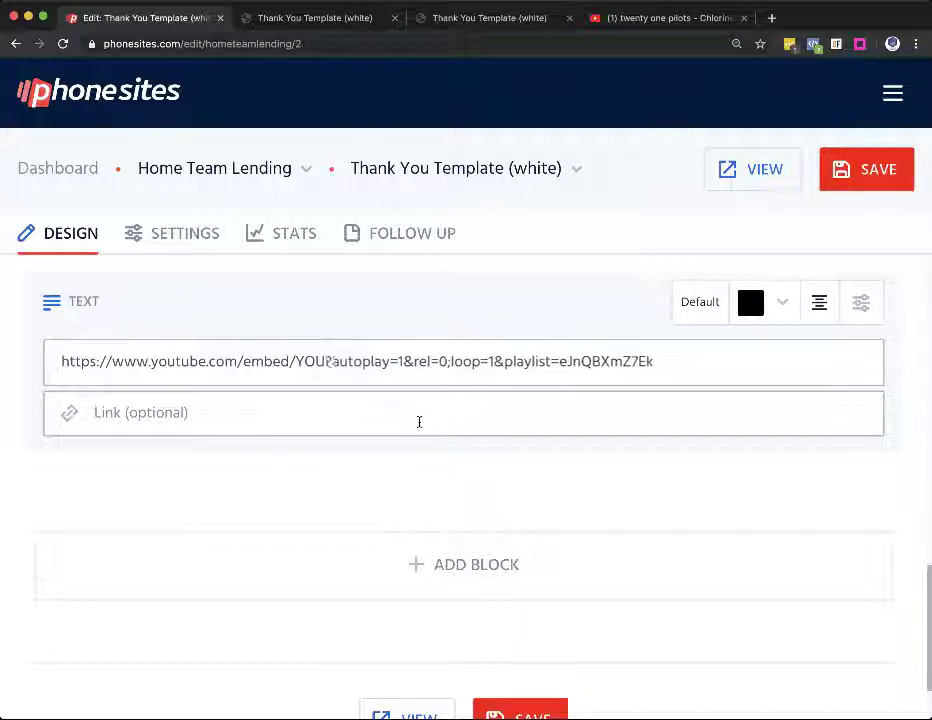
pyautogui.write('REPLACE')
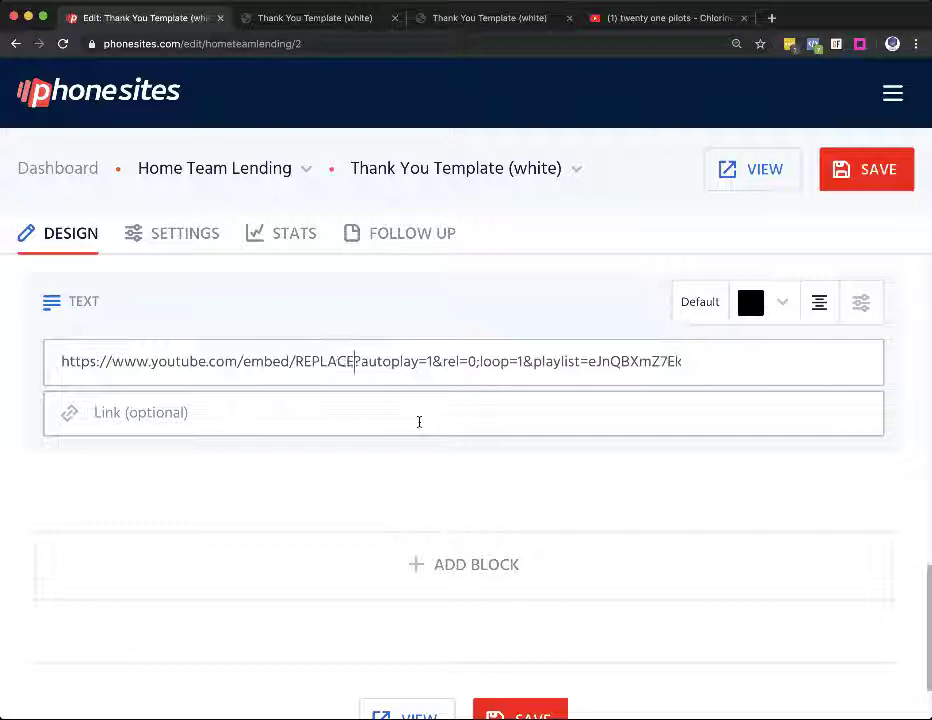
pyautogui.write('THISWITH')
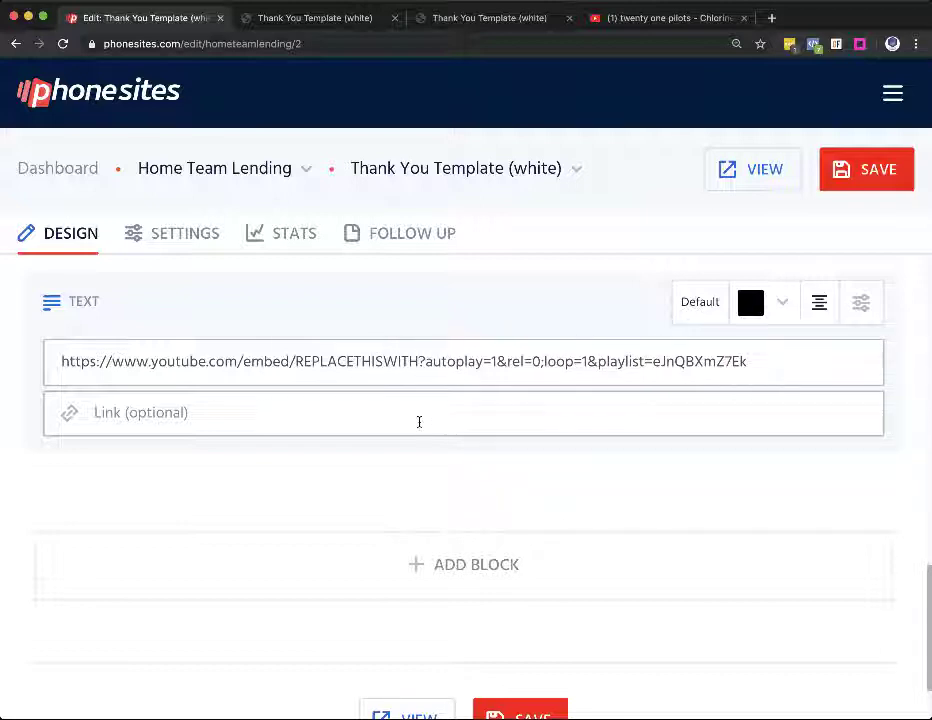
pyautogui.write('YOURYOUTUBE')
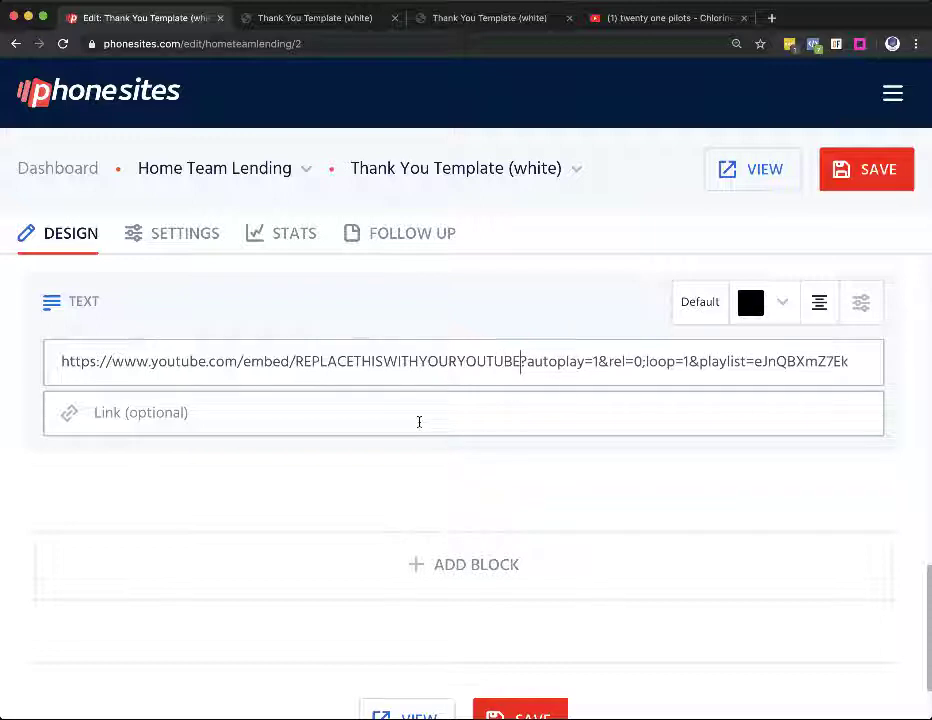
pyautogui.write('VIDEOCODE')
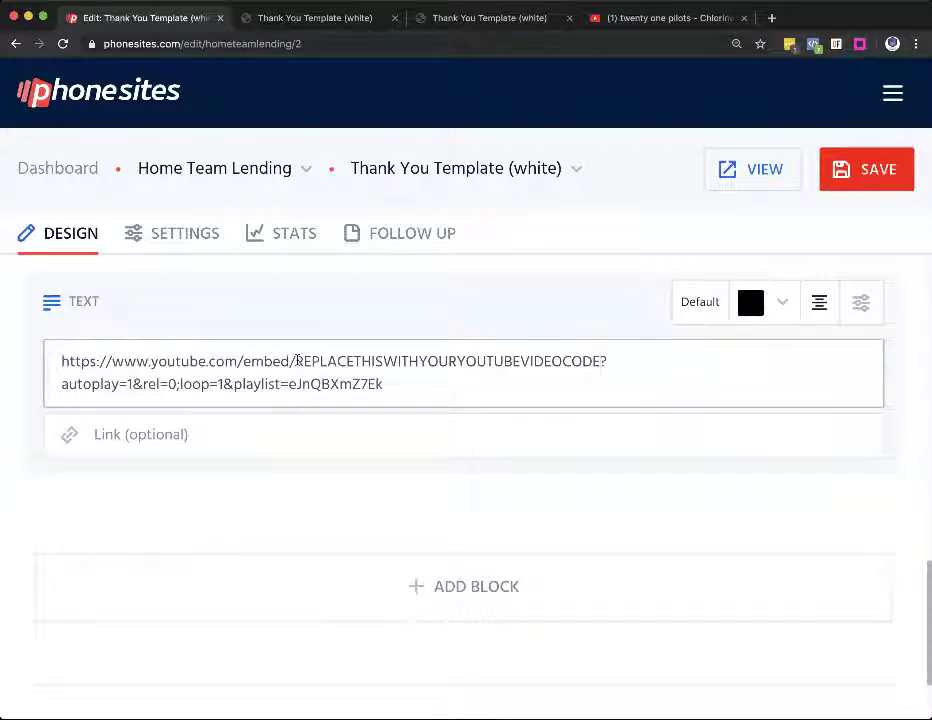
# Copy the placeholder and paste it over the video ID after playlist=.
pyautogui.moveTo(297, 361); pyautogui.dragTo(601, 362)
pyautogui.press('super+c')
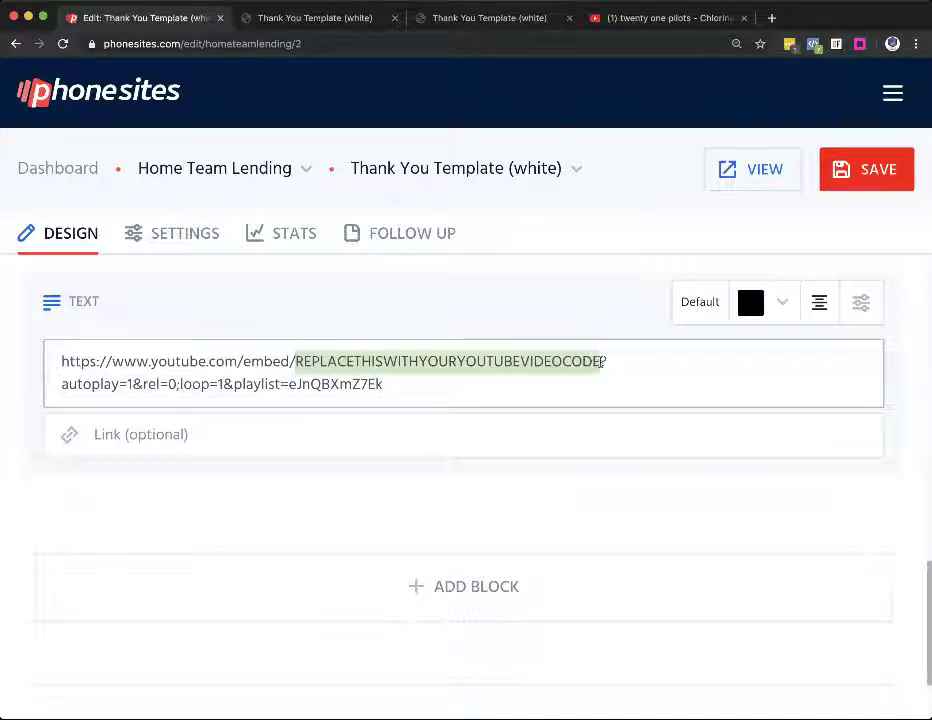
pyautogui.moveTo(289, 384); pyautogui.dragTo(389, 393)
pyautogui.press('super+v')
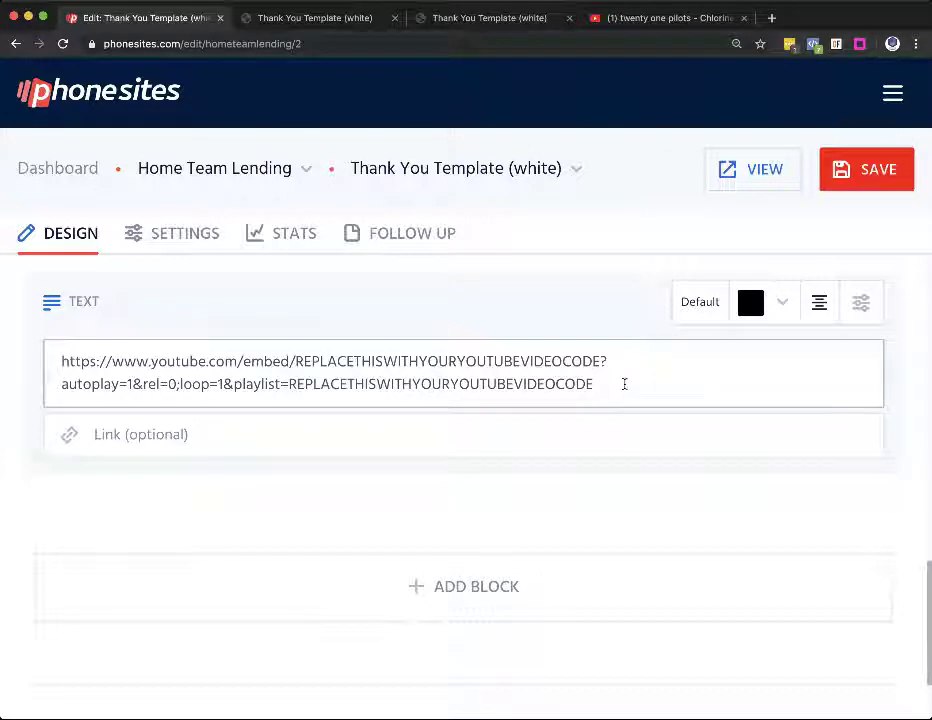
pyautogui.click(480, 20)
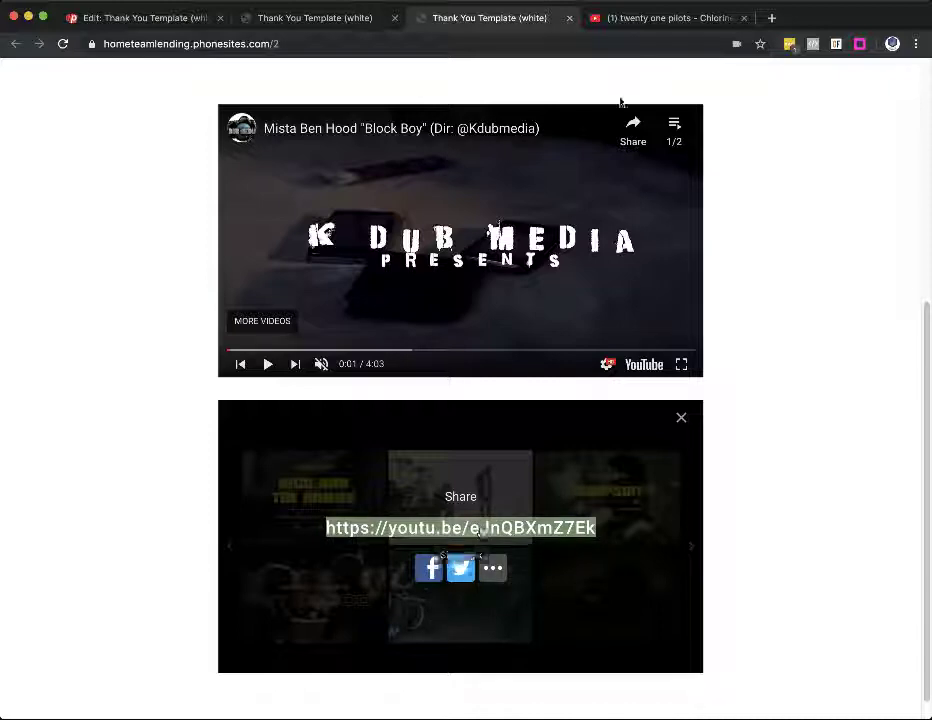
pyautogui.click(641, 20)
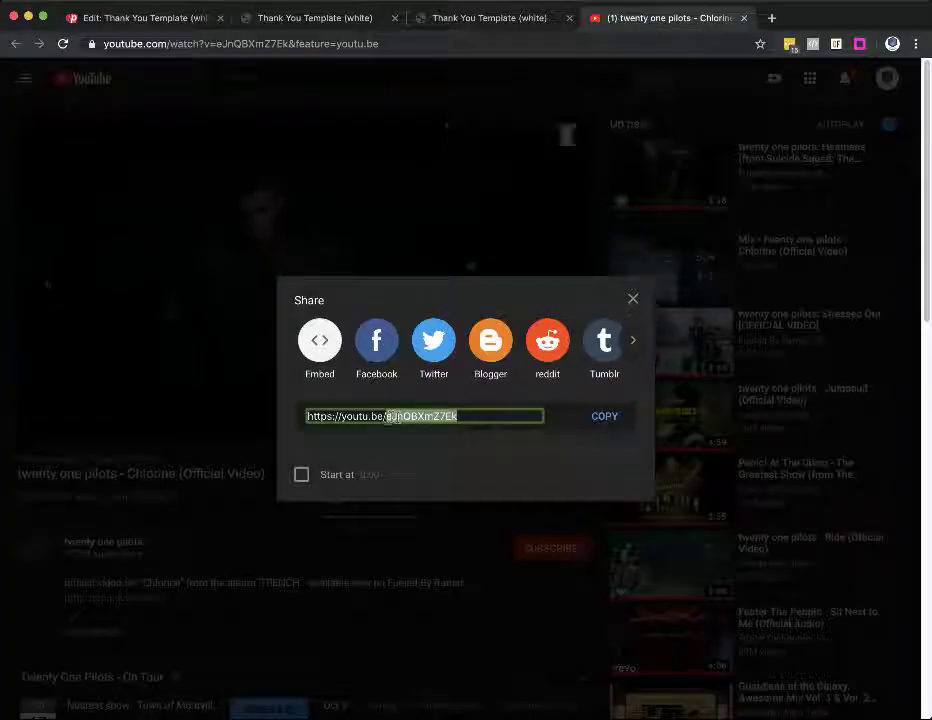
pyautogui.click(180, 13)
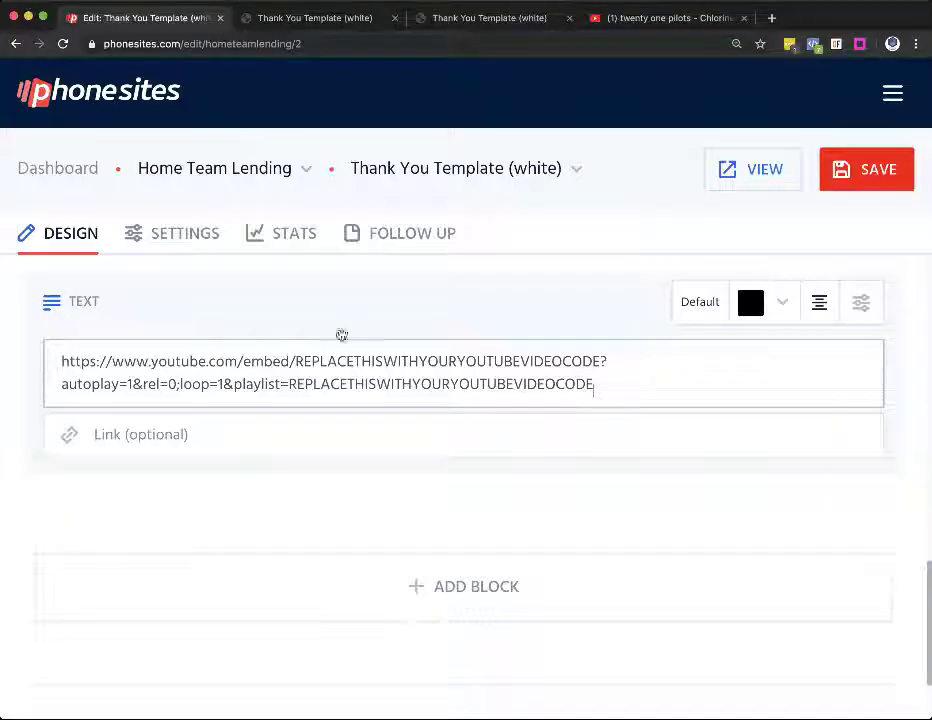
pyautogui.moveTo(297, 361); pyautogui.dragTo(600, 358)
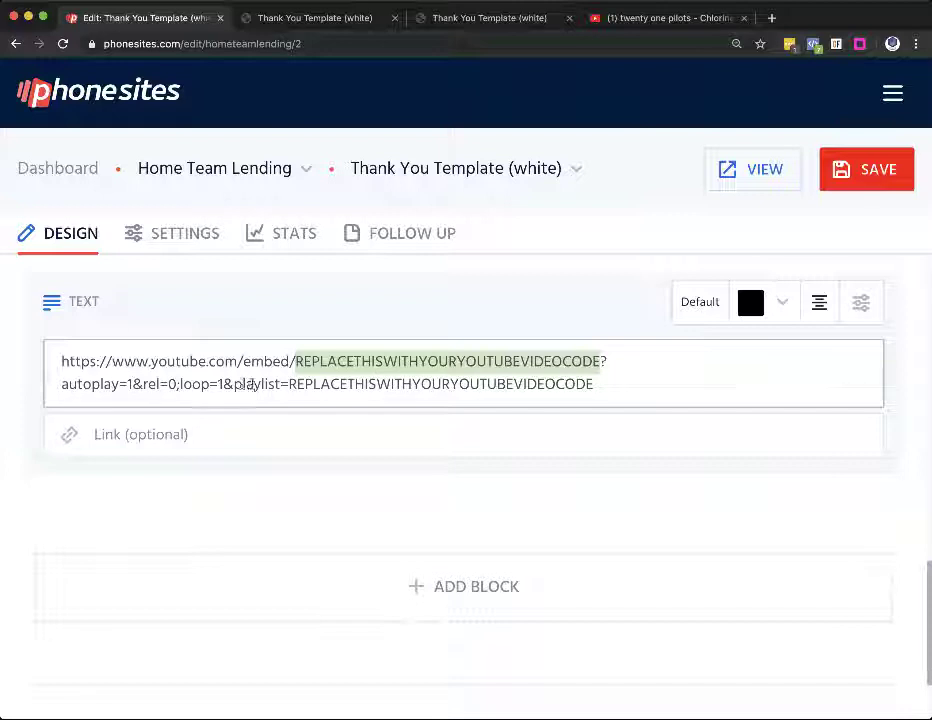
pyautogui.moveTo(289, 384); pyautogui.dragTo(597, 385)
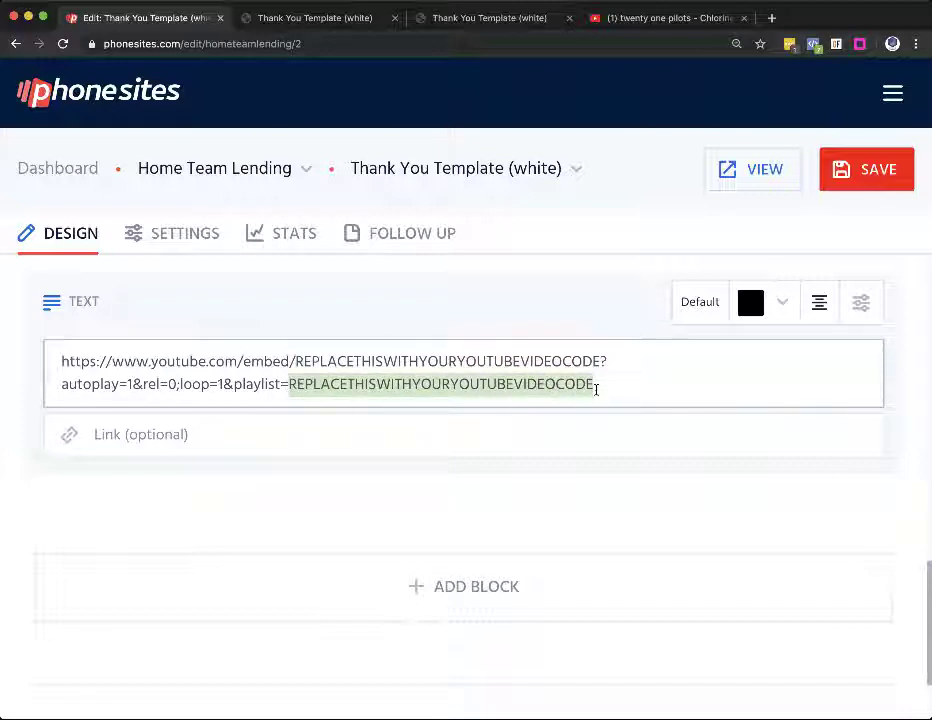